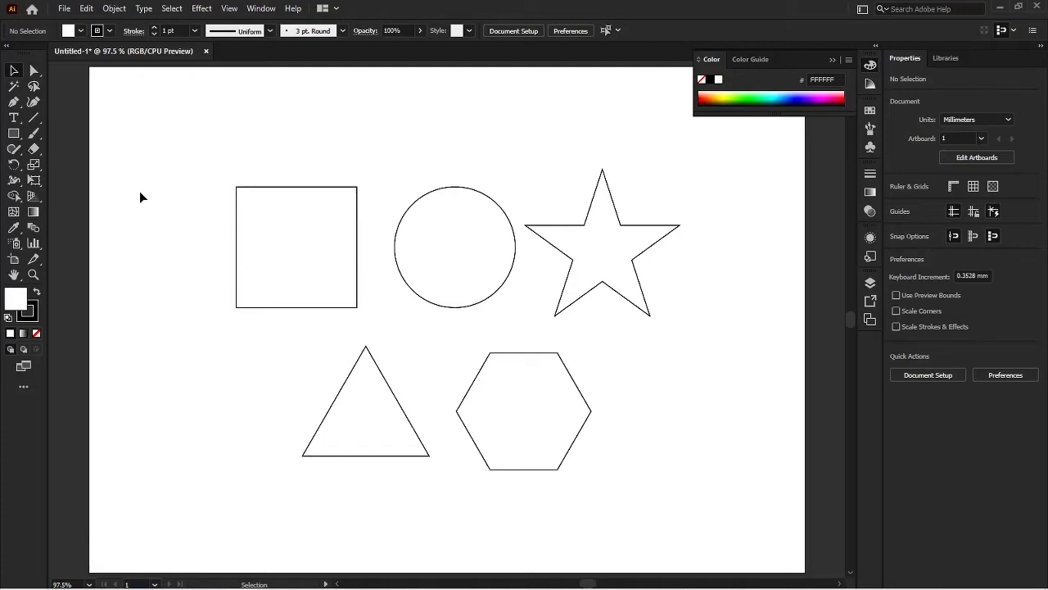
Move the square on its own to several positions around the artboard with the Selection tool.
left_click(36, 74)
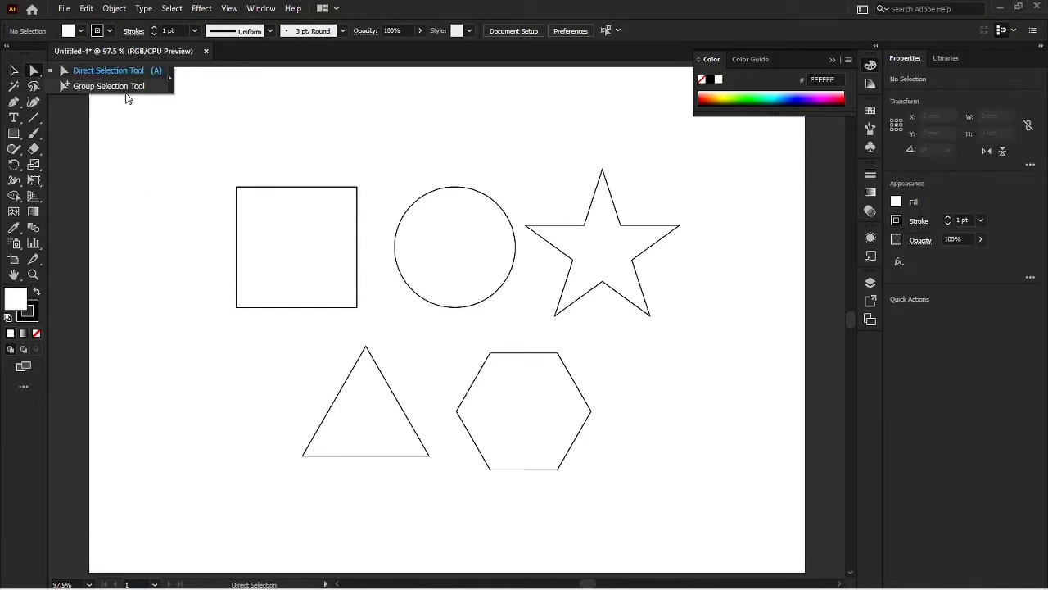
left_click(13, 74)
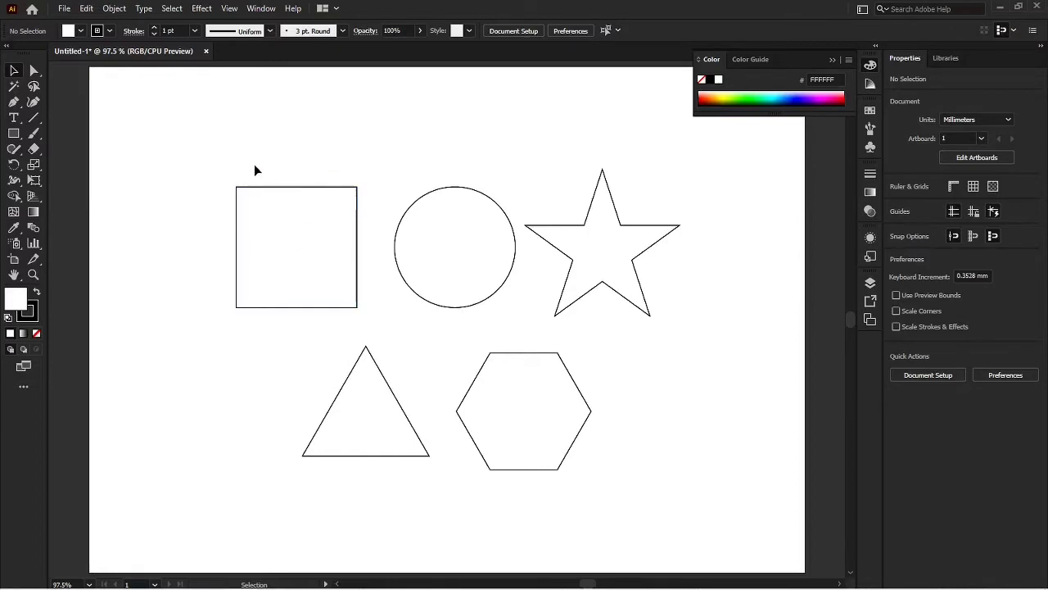
left_click_drag(311, 265, 294, 197)
left_click_drag(293, 200, 334, 192)
left_click_drag(333, 191, 307, 274)
Undo all the moves of the square and clear the selection.
key("ctrl+z")
key("ctrl+z")
key("ctrl+z")
key("ctrl+z")
key("ctrl+z")
key("ctrl+z")
key("ctrl+z")
key("ctrl+z")
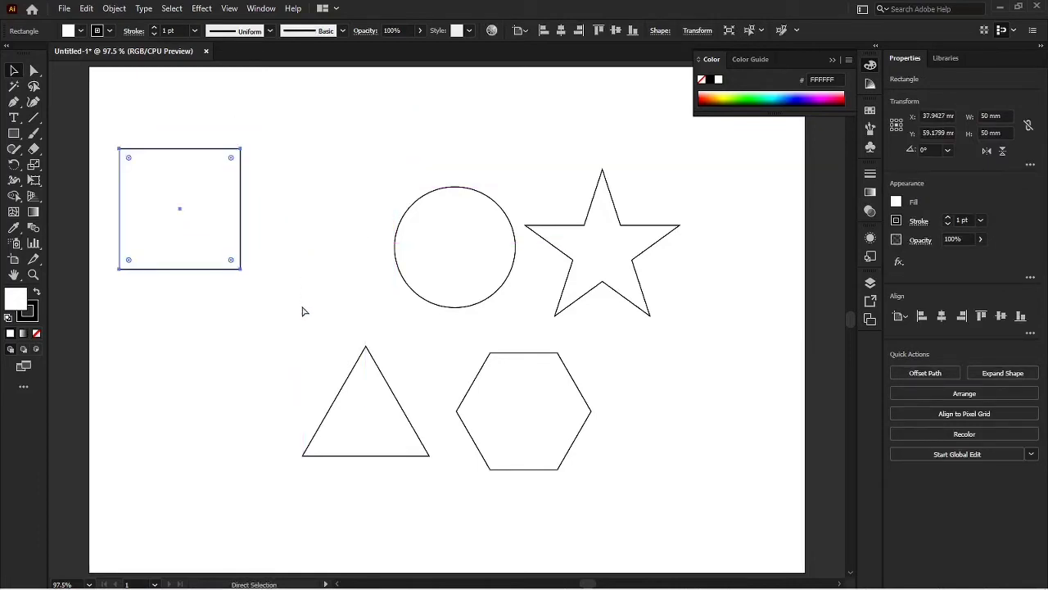
key("ctrl+z")
key("ctrl+z")
key("ctrl+z")
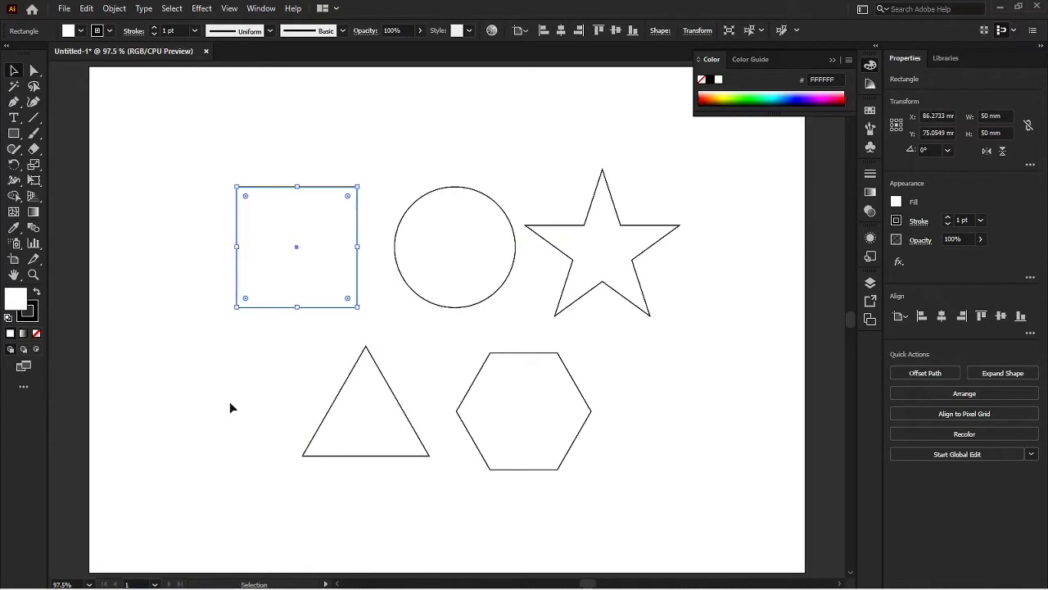
left_click(253, 156)
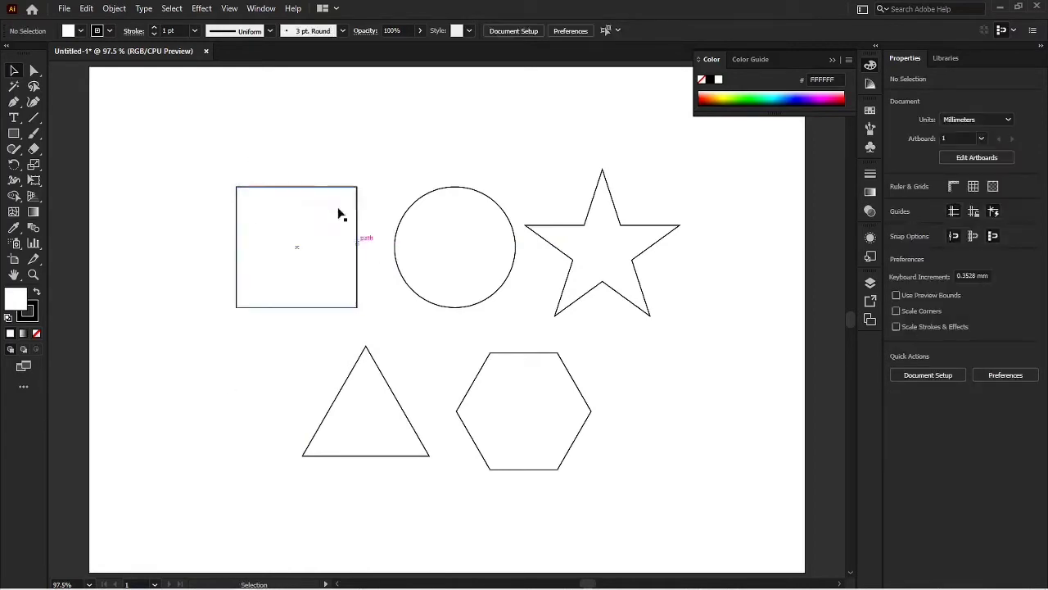
Select the square and circle together and look up where the Group command is offered for them.
left_click_drag(267, 145, 456, 250)
left_click(412, 147)
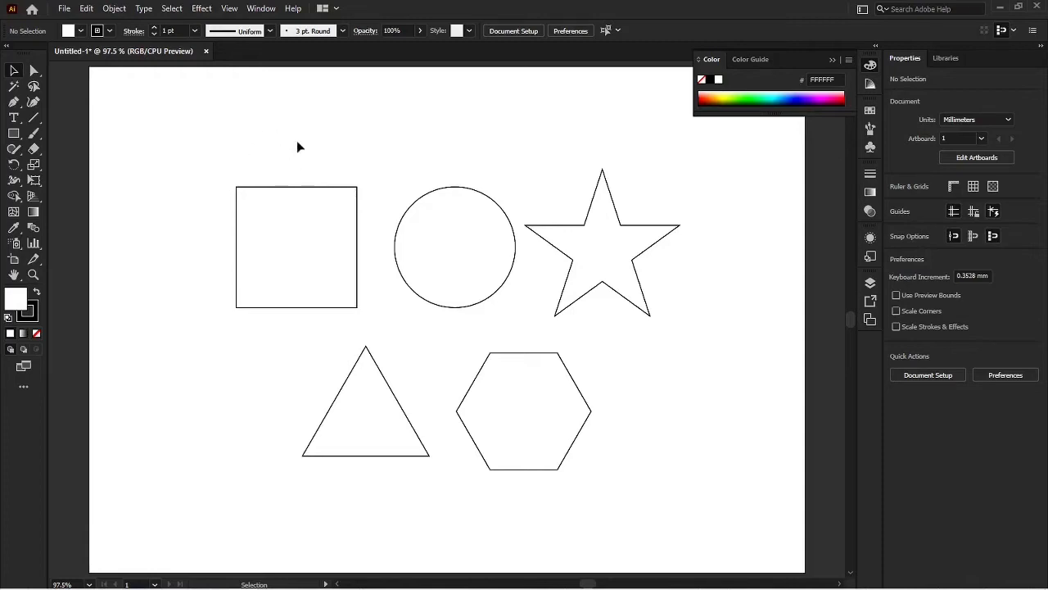
left_click(322, 230)
left_click(450, 236, "shift")
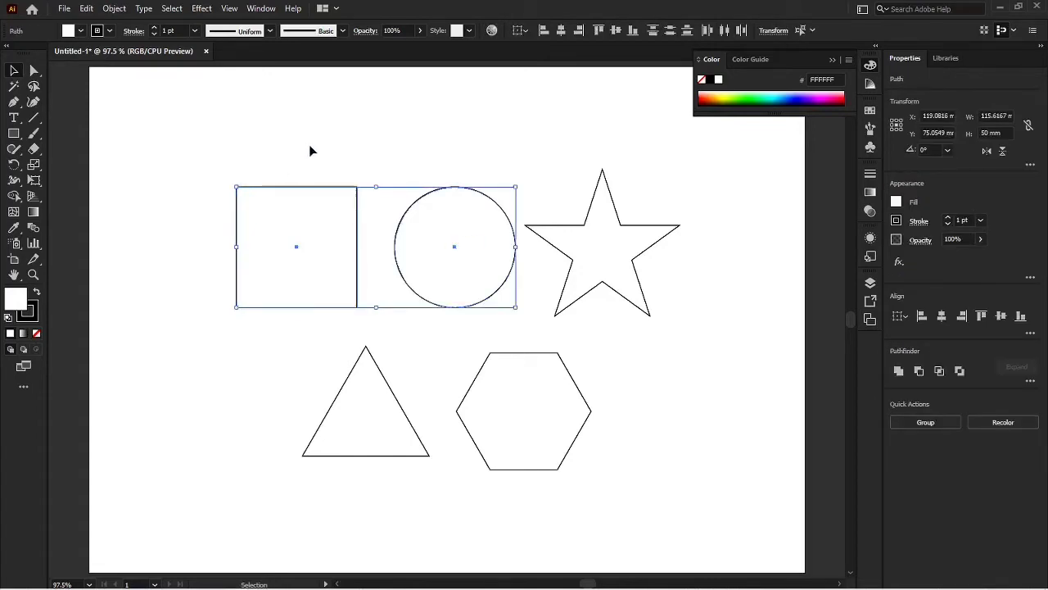
right_click(310, 149)
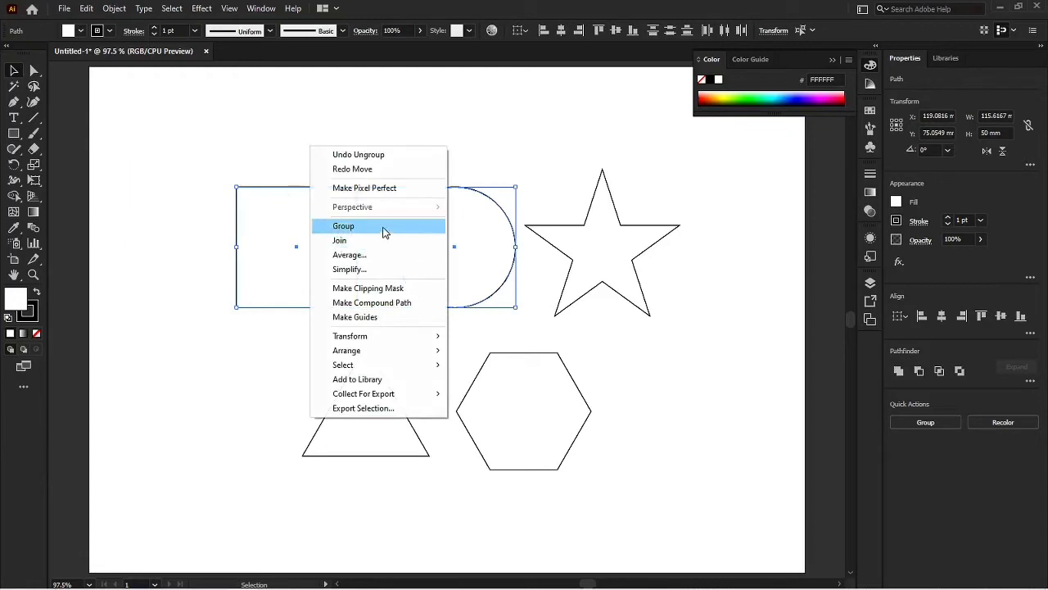
left_click(342, 226)
left_click_drag(274, 155, 379, 206)
left_click(114, 8)
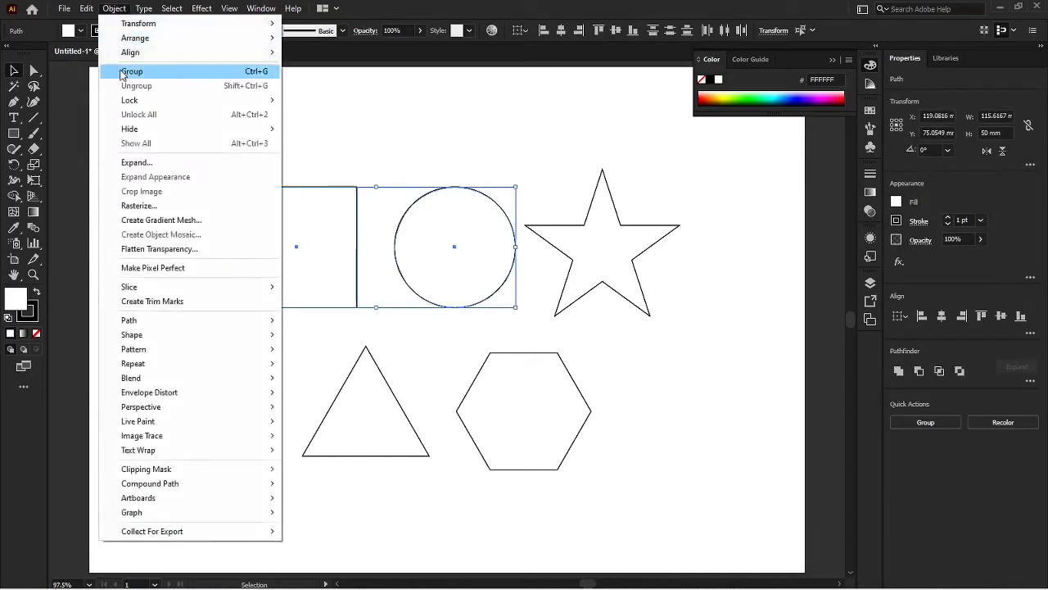
left_click(433, 121)
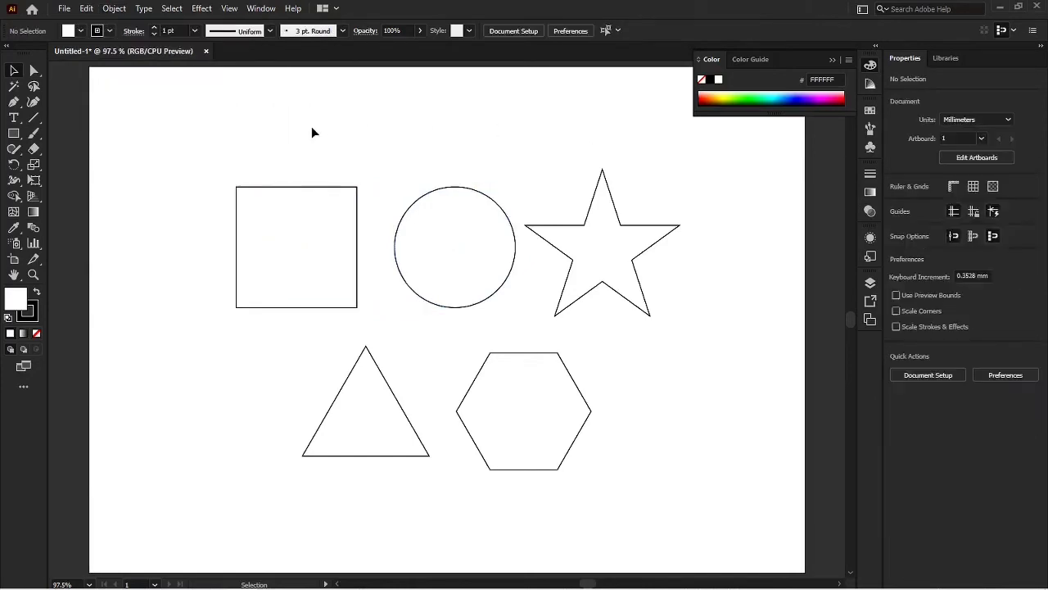
Group the square and circle, and test the group by selecting it through either shape.
left_click_drag(312, 130, 470, 236)
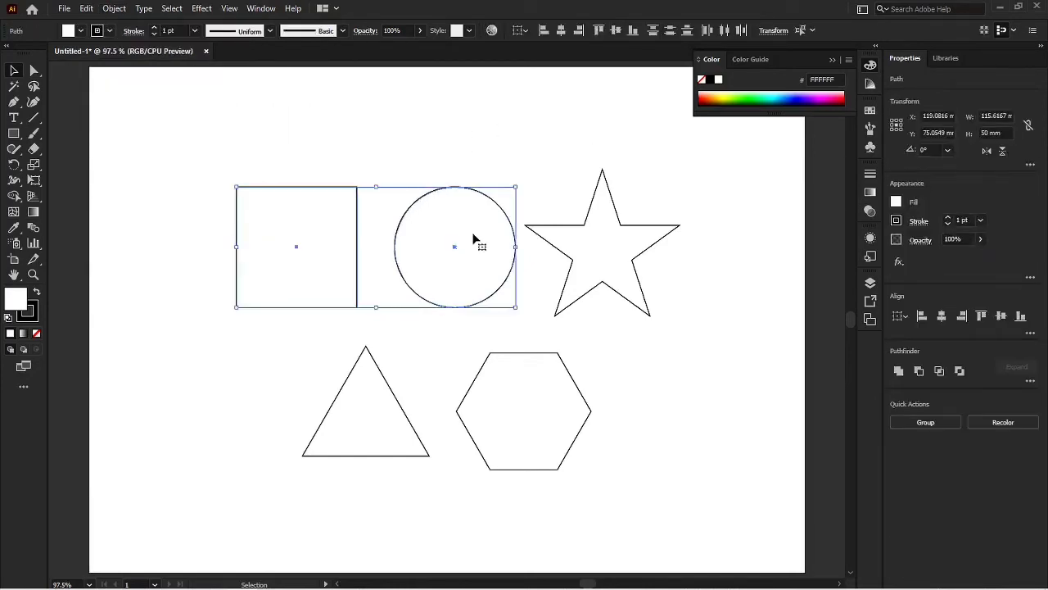
key("ctrl+g")
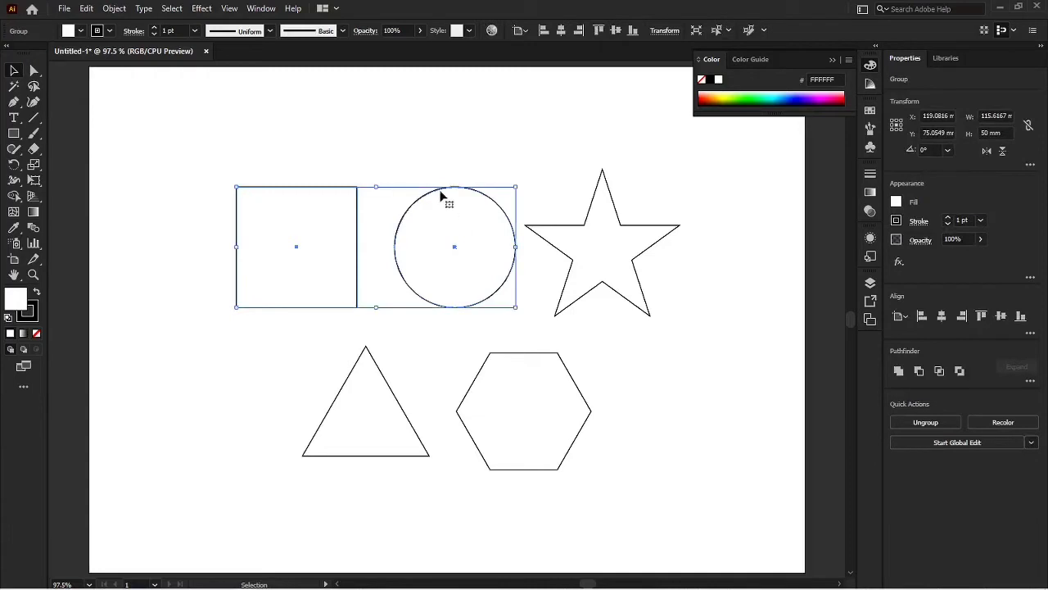
left_click(444, 138)
left_click(445, 230)
left_click(417, 149)
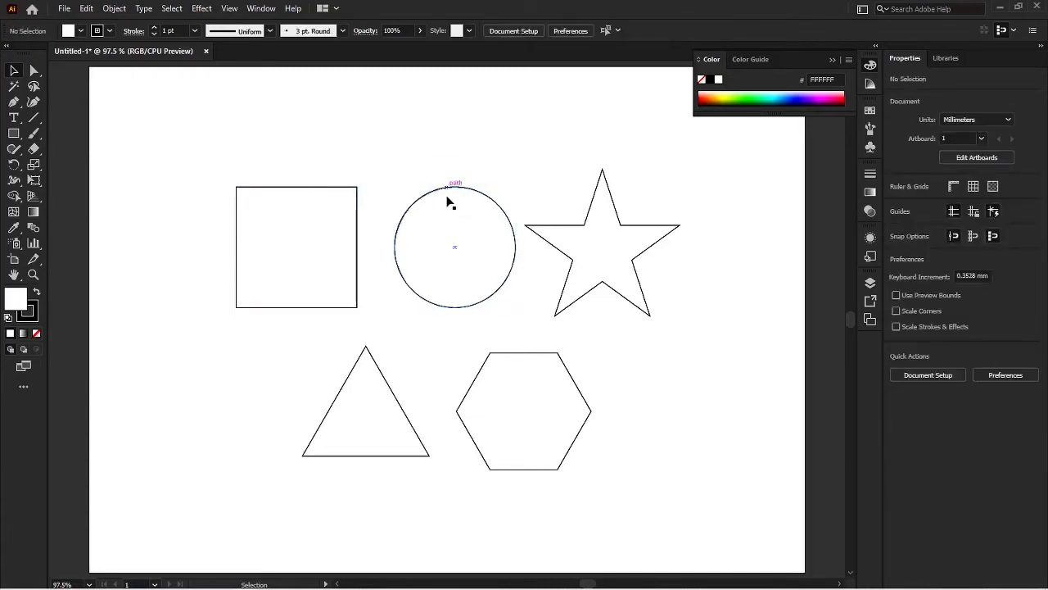
left_click(286, 247)
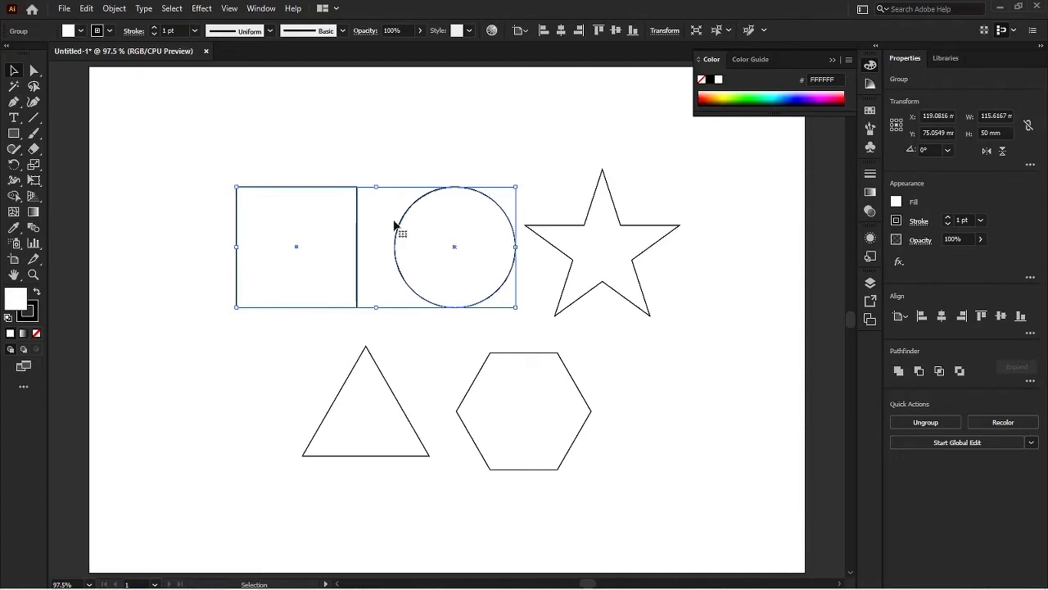
left_click(286, 152)
Move the grouped square and circle to the artboard's upper-left area.
left_click(286, 260)
left_click_drag(317, 267, 194, 175)
left_click(247, 283)
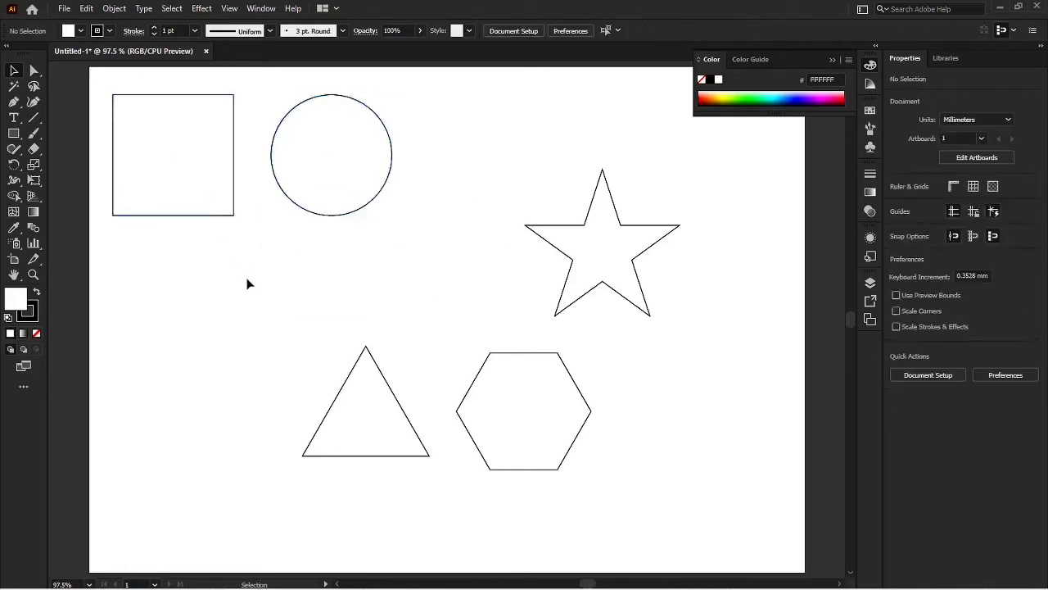
left_click(180, 194)
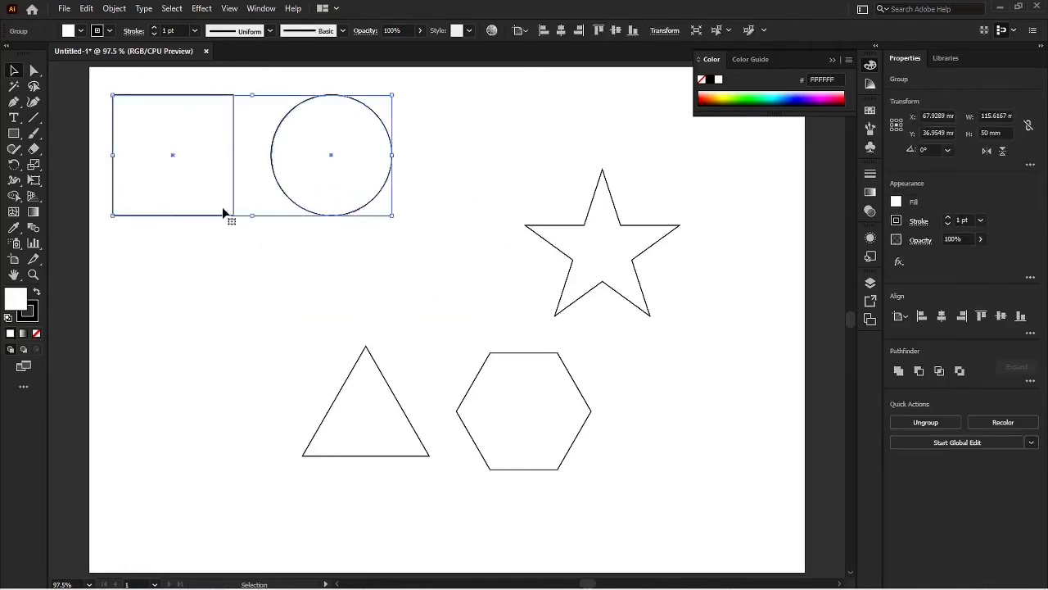
Scale the square-and-circle group down proportionally and rotate it about 15 degrees clockwise.
left_click_drag(393, 215, 351, 202)
left_click(273, 330)
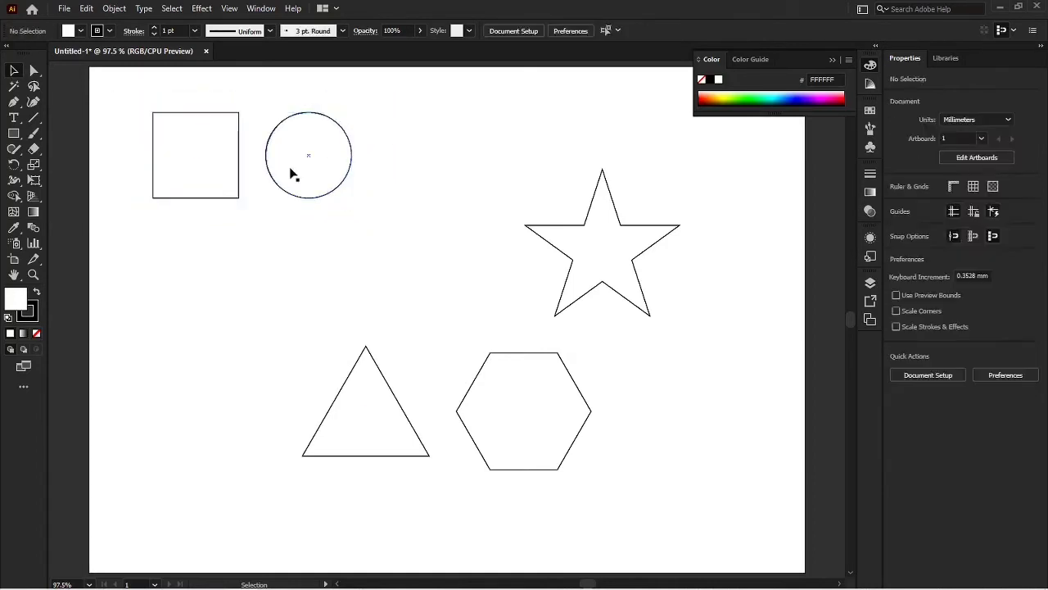
left_click(301, 167)
left_click_drag(357, 206, 341, 238)
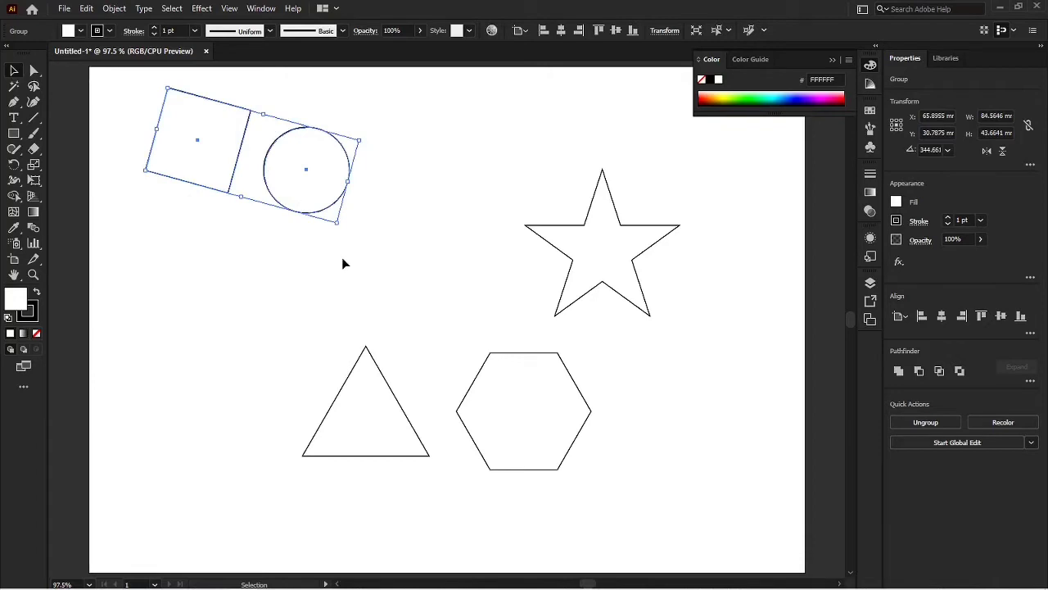
Undo the rotation, scaling and move of the square-and-circle group.
key("ctrl+z")
key("ctrl+z")
key("ctrl+z")
key("ctrl+z")
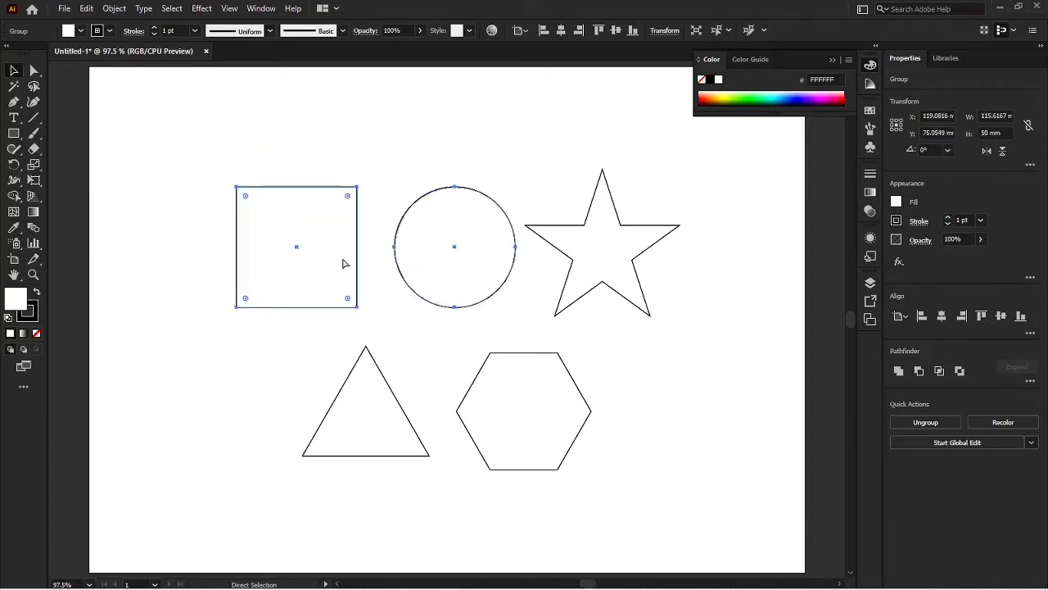
key("ctrl+z")
key("ctrl+z")
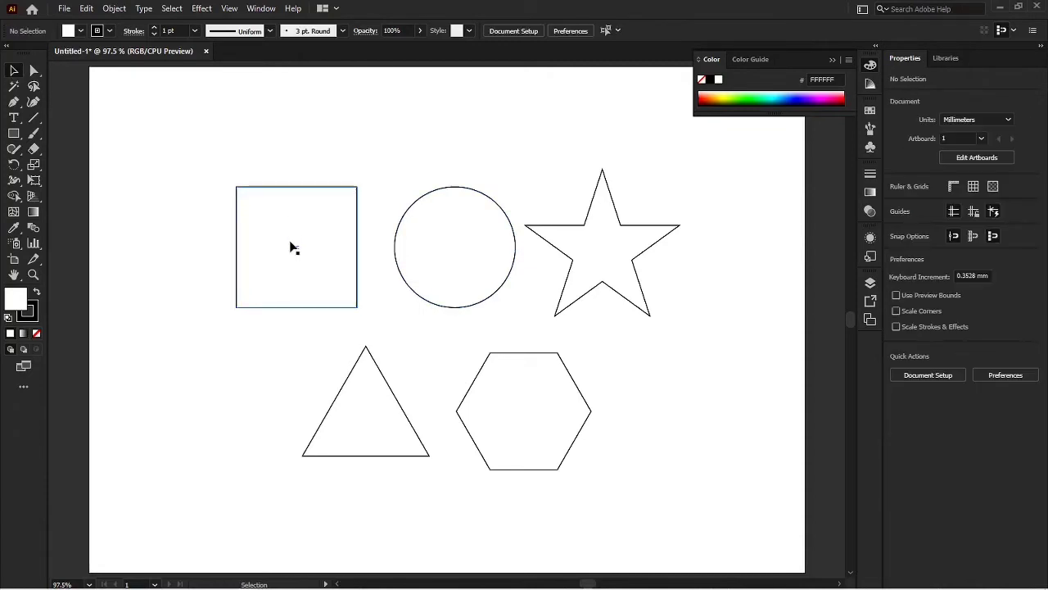
Check whether selecting the square picks the circle along with it, and deselect.
left_click(295, 245)
left_click(404, 156)
left_click(315, 233)
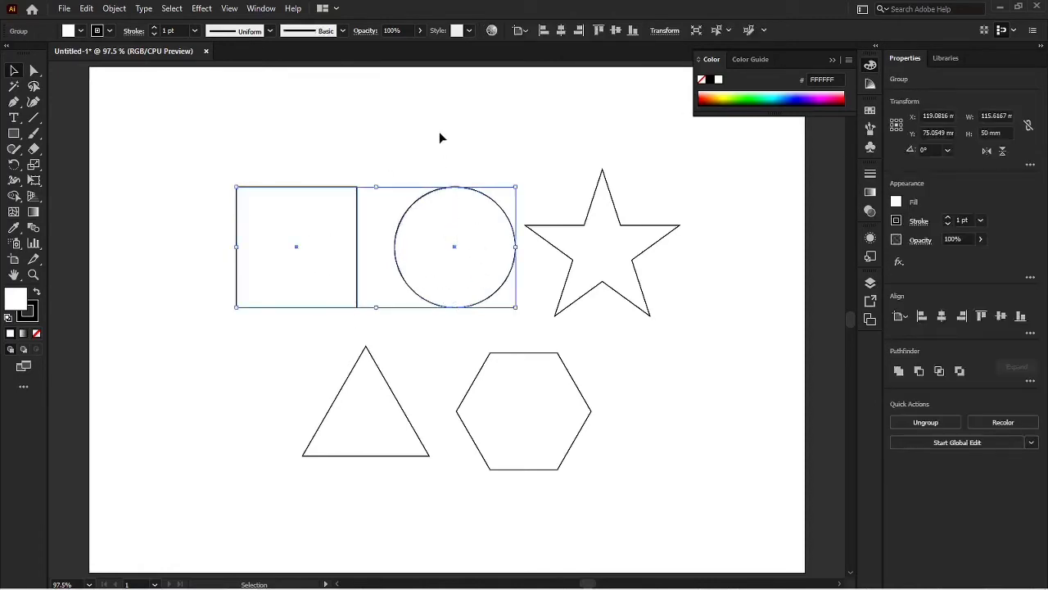
left_click(382, 155)
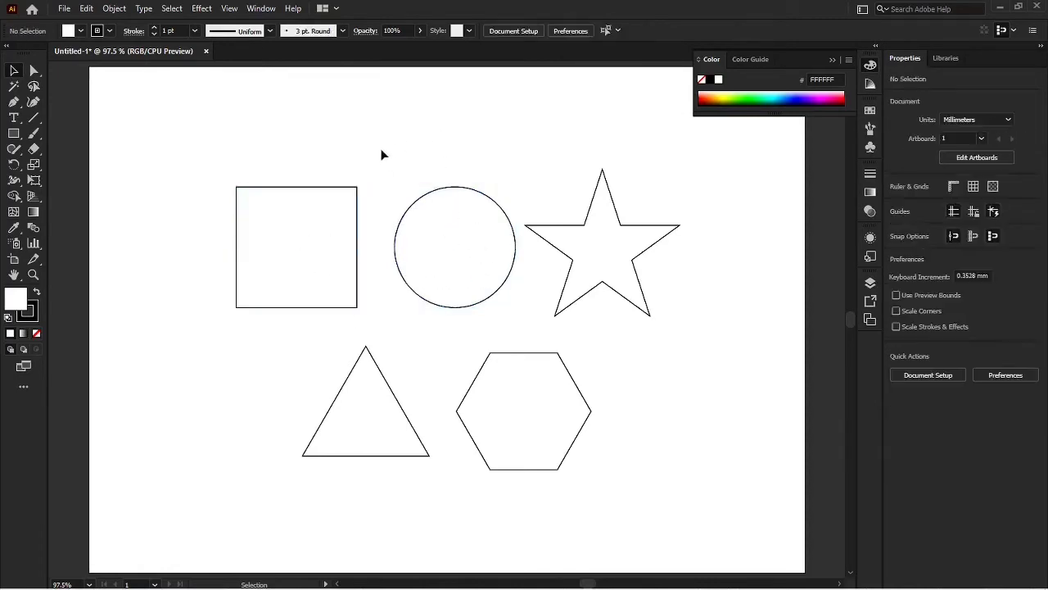
Ungroup the square and circle and clear the selection.
left_click(320, 218)
right_click(237, 146)
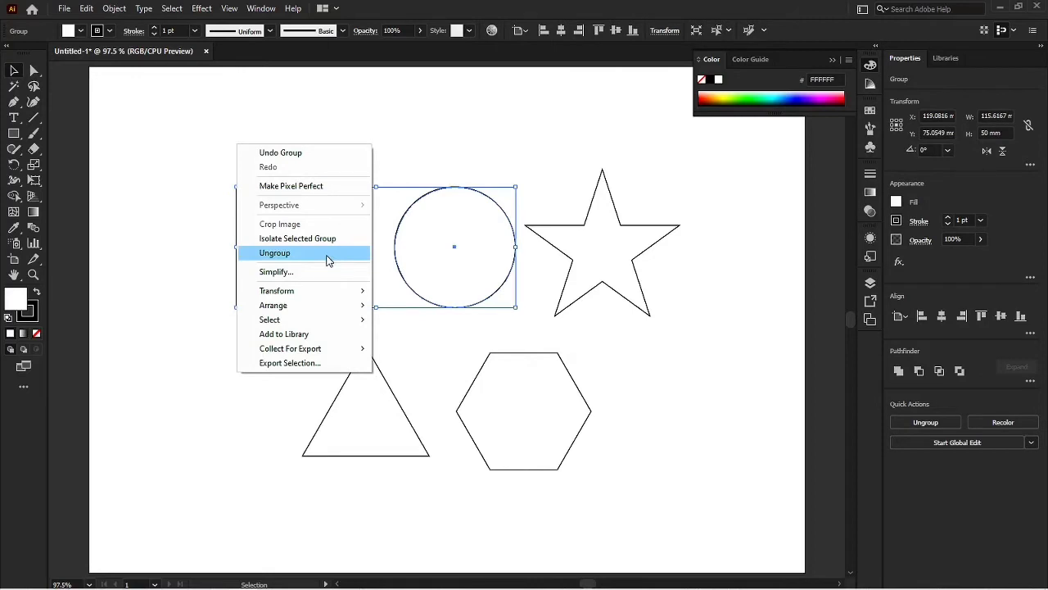
left_click(281, 259)
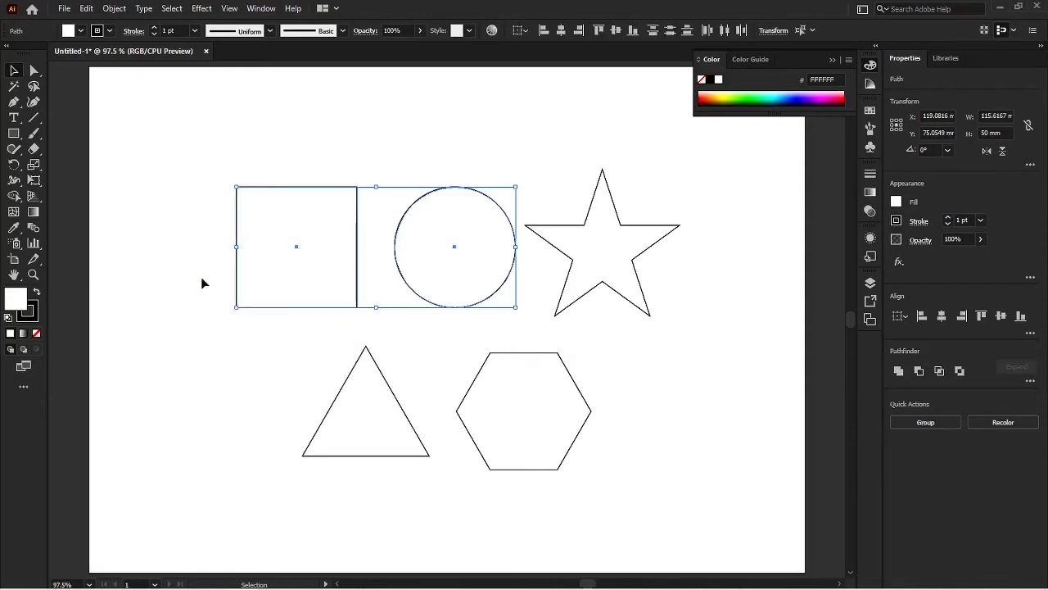
left_click(201, 276)
Try moving the square separately from the circle, and undo that move.
left_click_drag(297, 265, 243, 299)
key("ctrl+z")
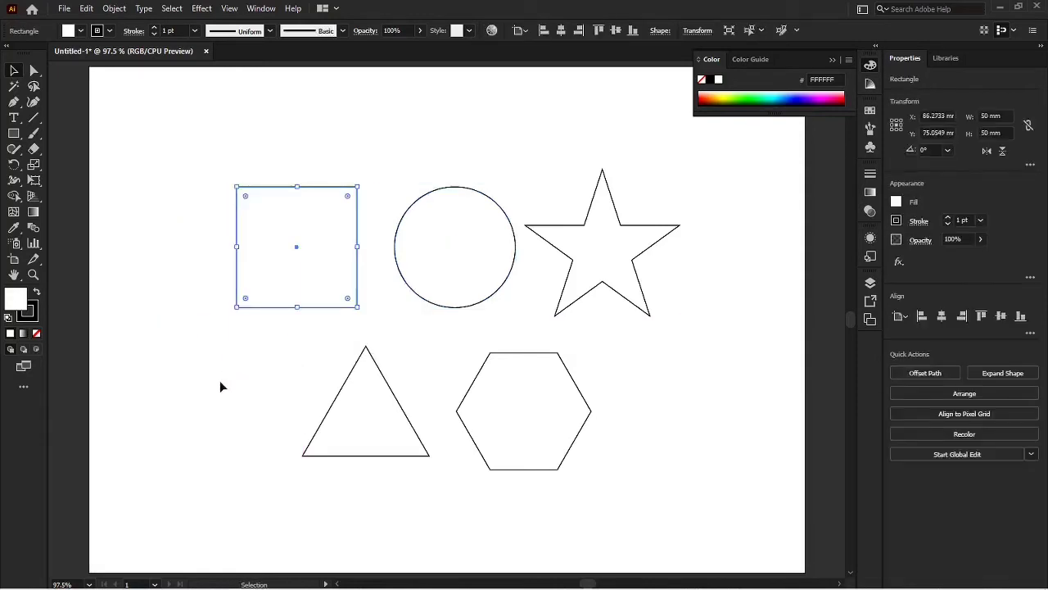
left_click(220, 382)
Try area selections over the square and circle and over the whole upper row of shapes, and deselect.
left_click_drag(320, 141, 484, 282)
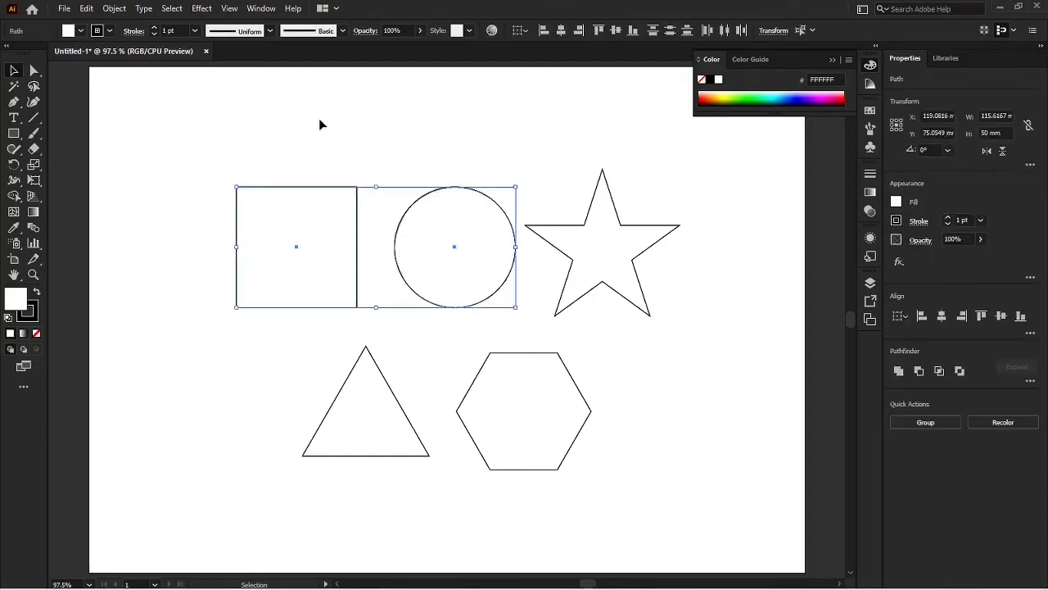
left_click(272, 147)
left_click_drag(267, 151, 662, 270)
left_click(382, 131)
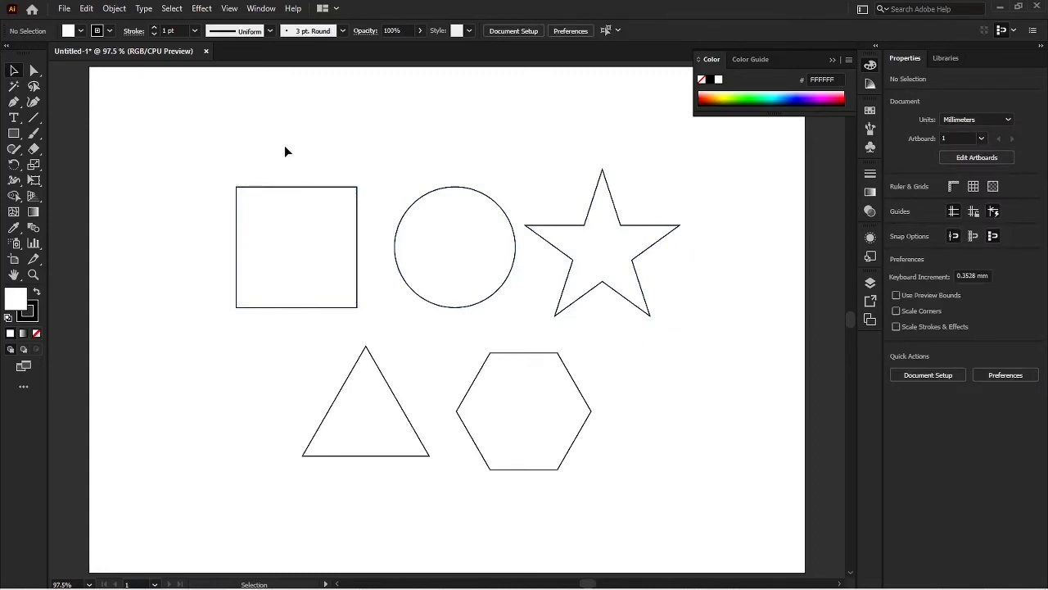
Group the square and circle again and select the group through the circle.
left_click_drag(285, 148, 458, 241)
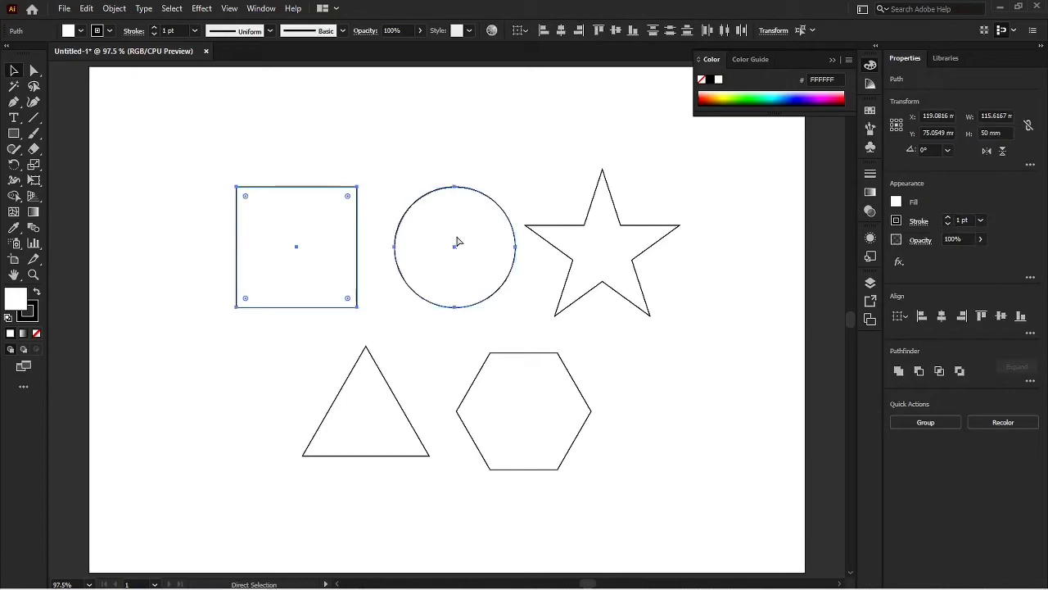
key("ctrl+g")
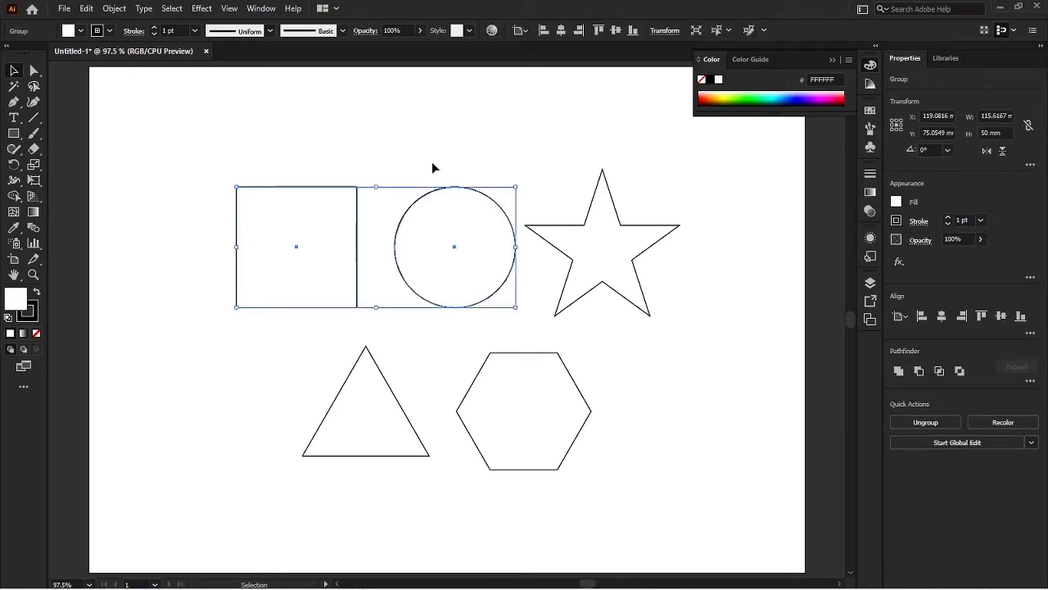
left_click(421, 147)
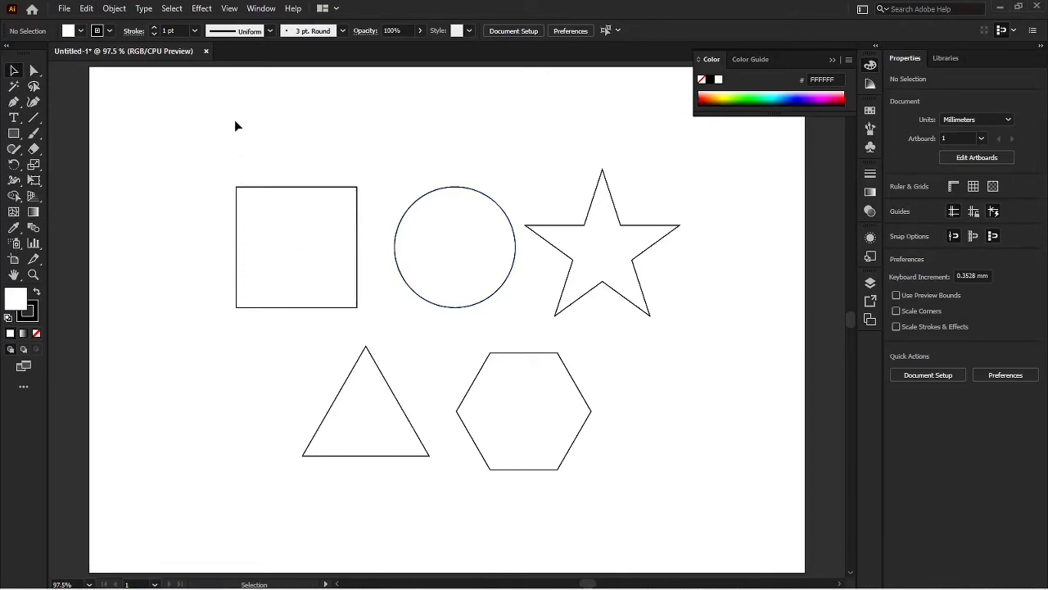
left_click(408, 243)
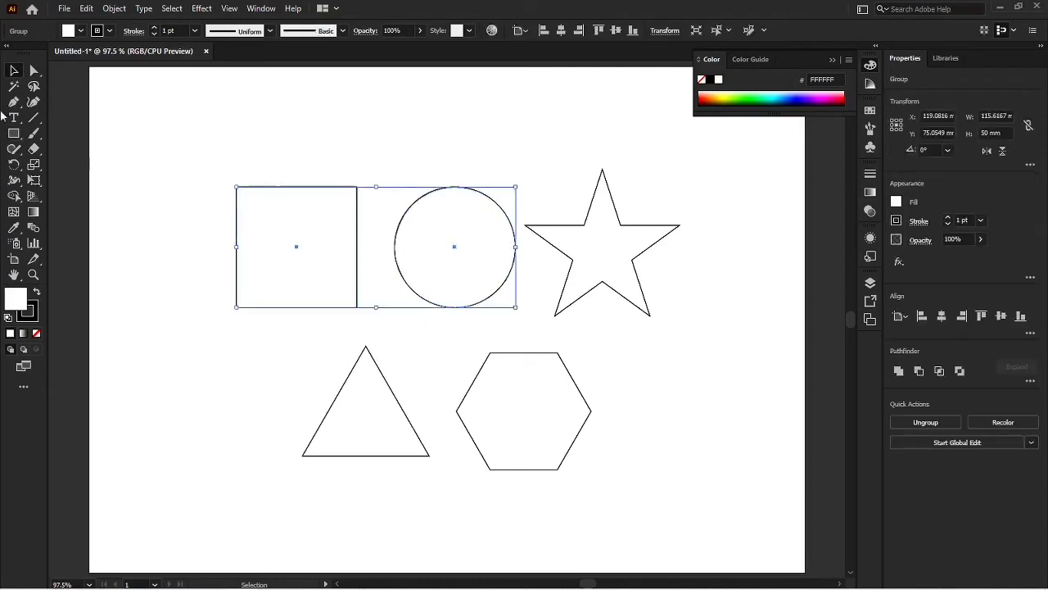
Select only the circle inside the group with the Group Selection tool.
left_click(34, 70)
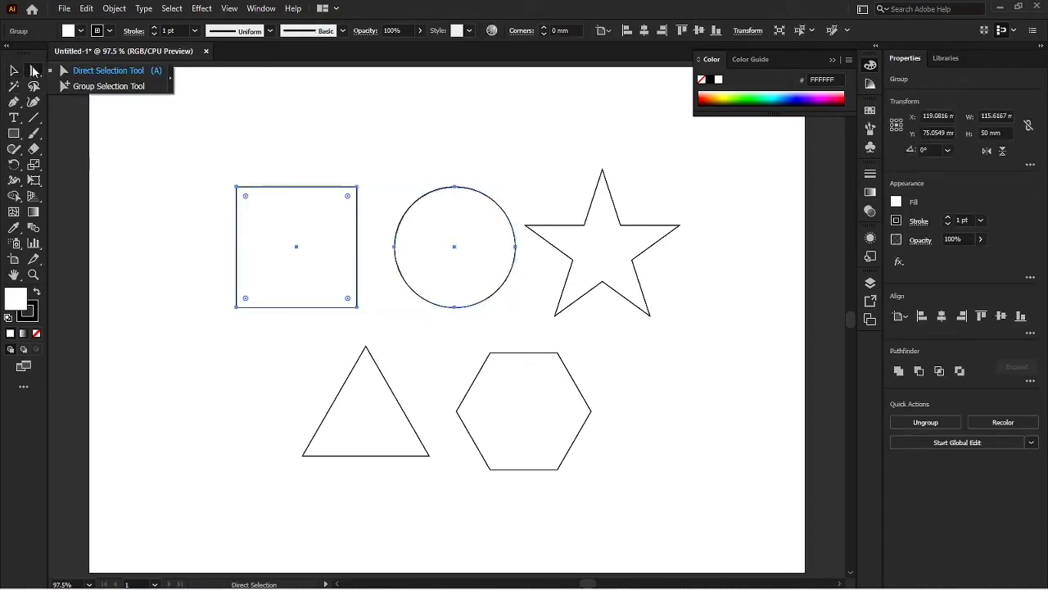
left_click(122, 90)
left_click(150, 253)
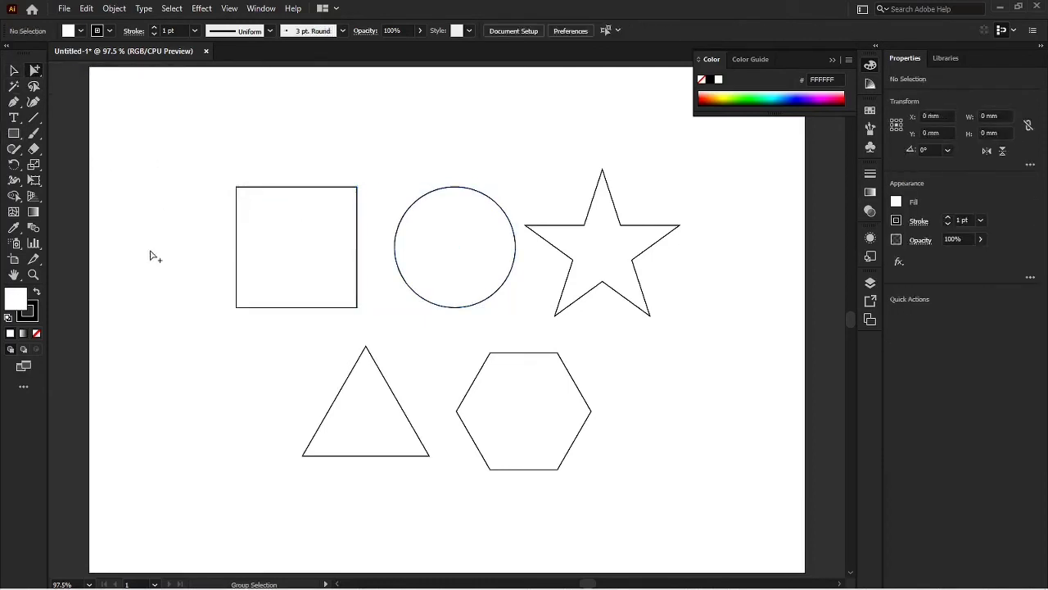
left_click(438, 239)
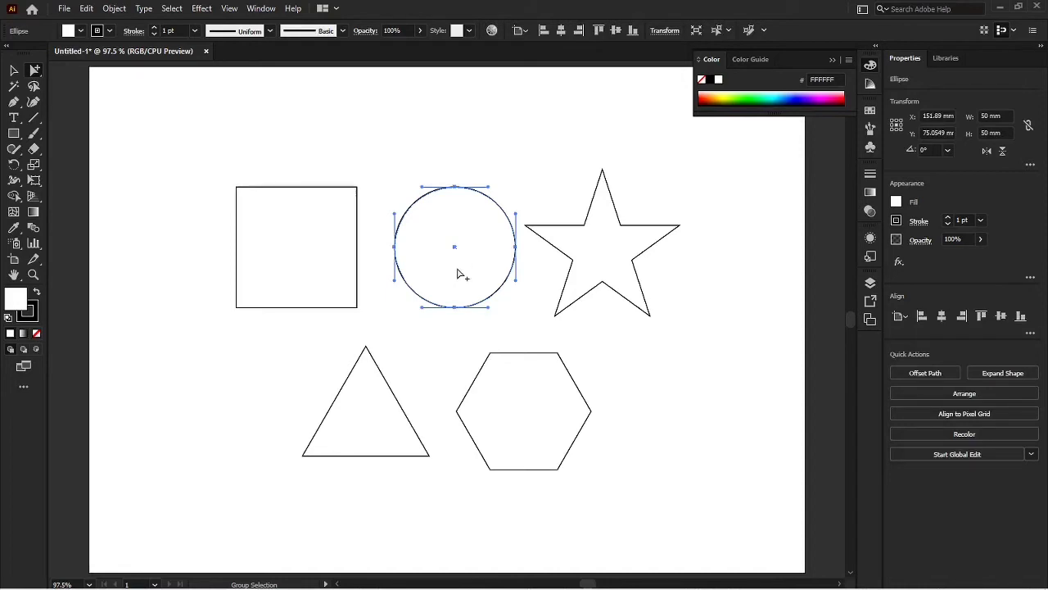
Move the circle independently of its grouped square, return it to its original place, and deselect.
left_click_drag(457, 252, 458, 179)
left_click_drag(582, 161, 457, 250)
left_click(402, 146)
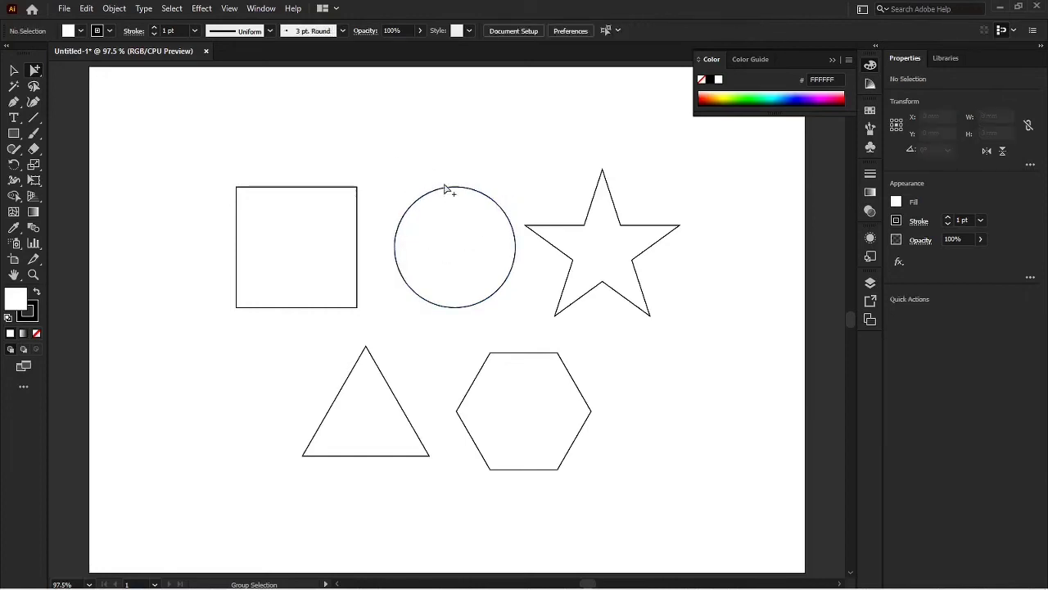
Select only the circle within its group using the Group Selection tool and shrink it around its centre to about 26.8 mm.
left_click(455, 231)
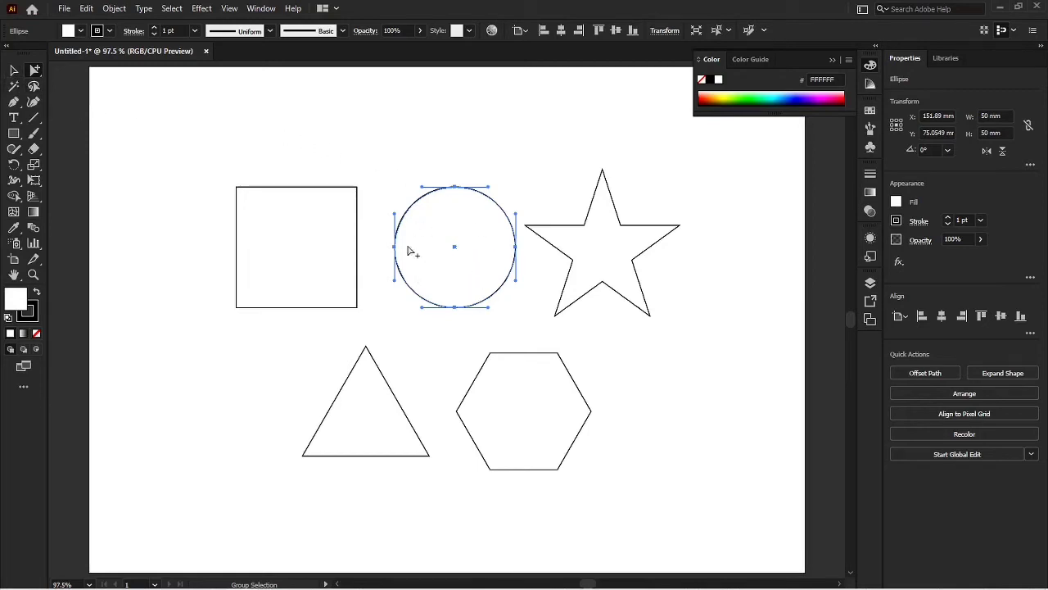
left_click(501, 174)
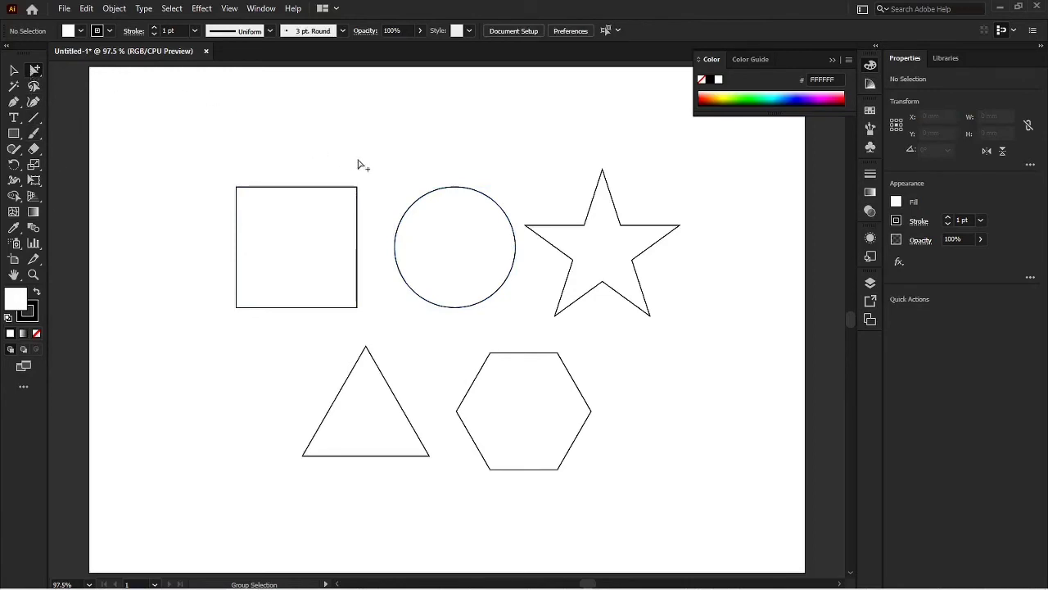
left_click(451, 241)
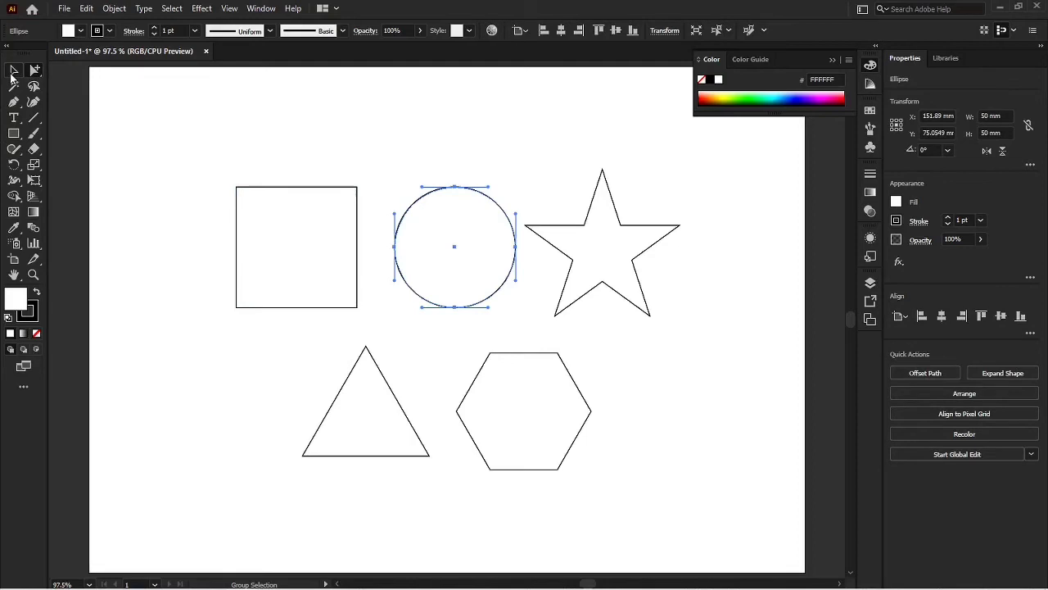
left_click(13, 72)
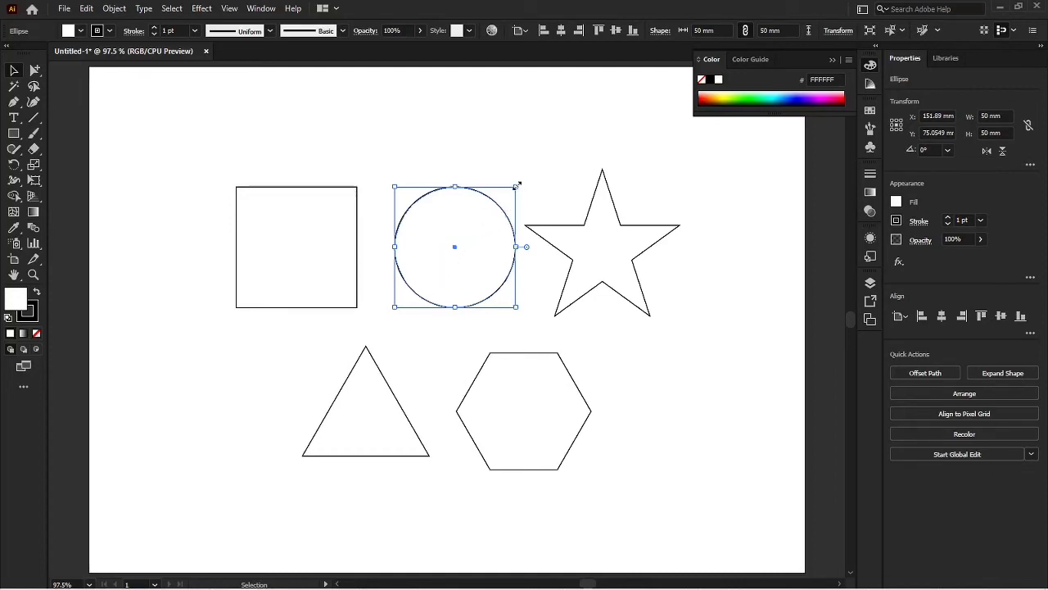
left_click_drag(516, 186, 503, 200)
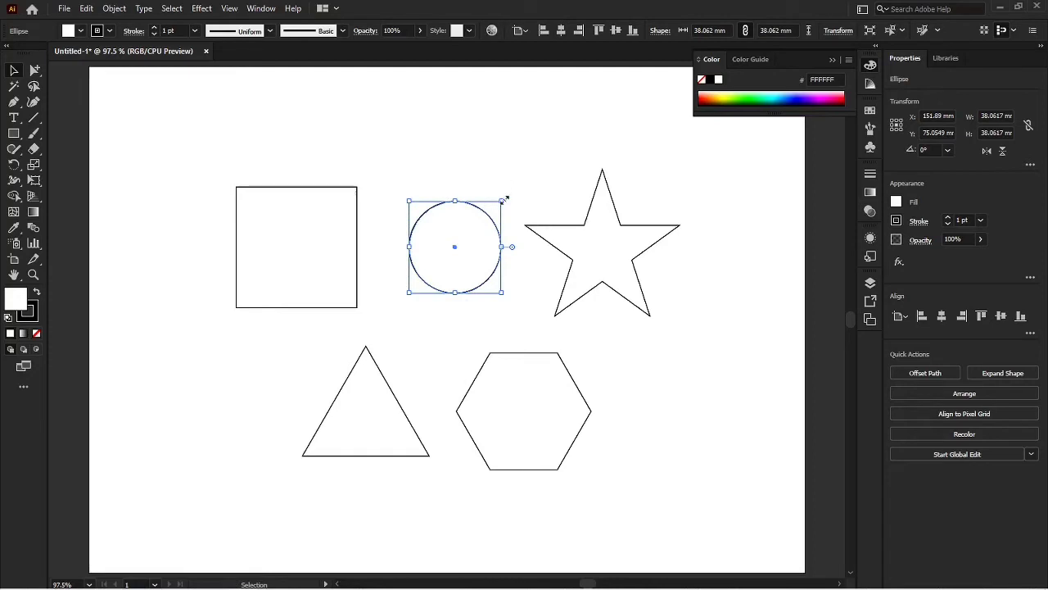
left_click_drag(503, 199, 488, 210)
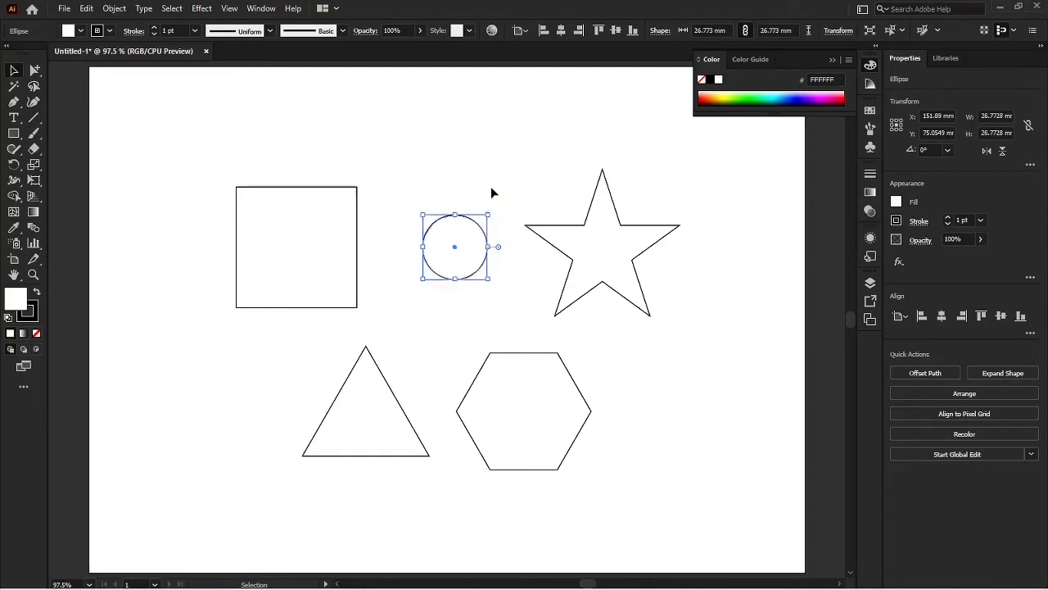
Fill the circle with bright blue (009EFF) and deselect it.
double_click(11, 301)
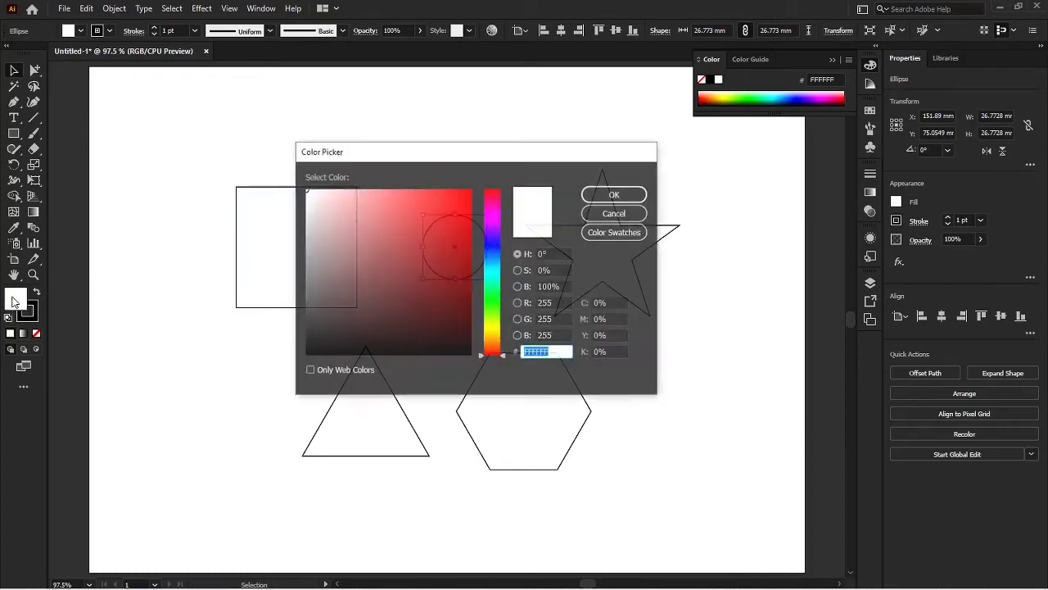
left_click(491, 260)
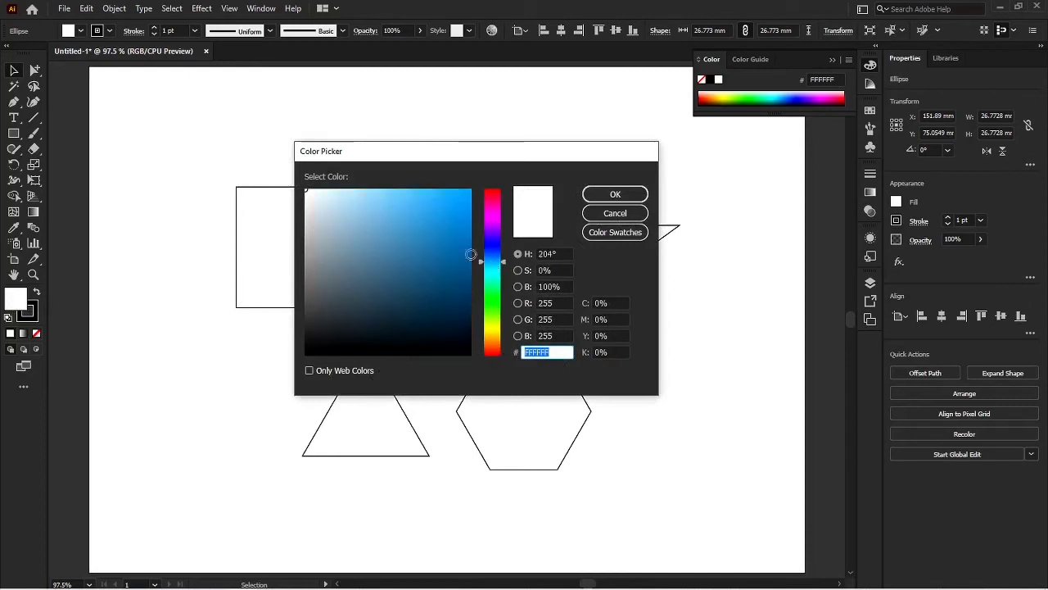
left_click(412, 232)
left_click_drag(423, 213, 492, 183)
left_click(614, 193)
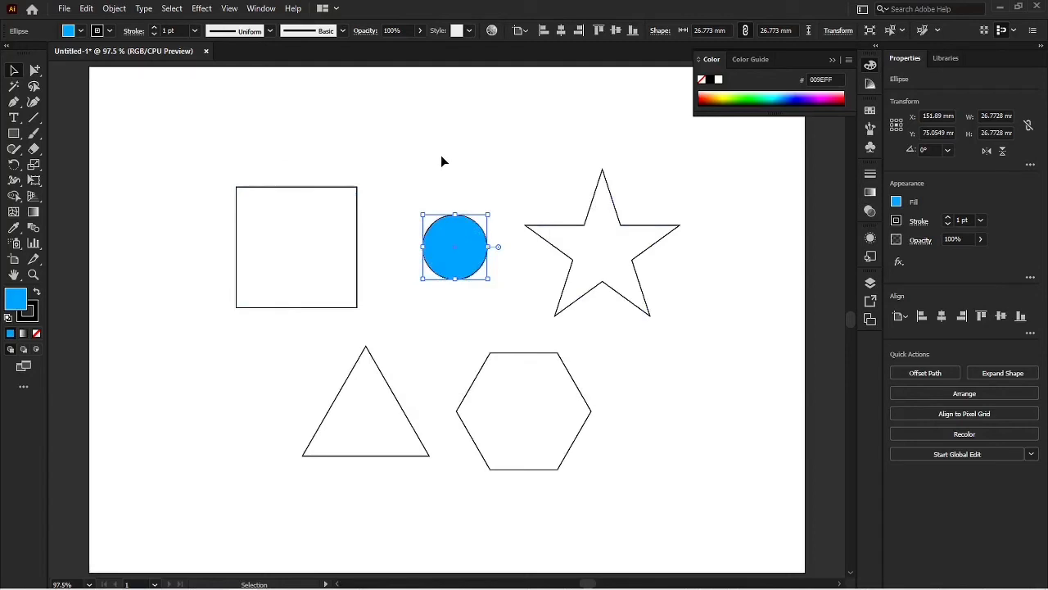
left_click(376, 149)
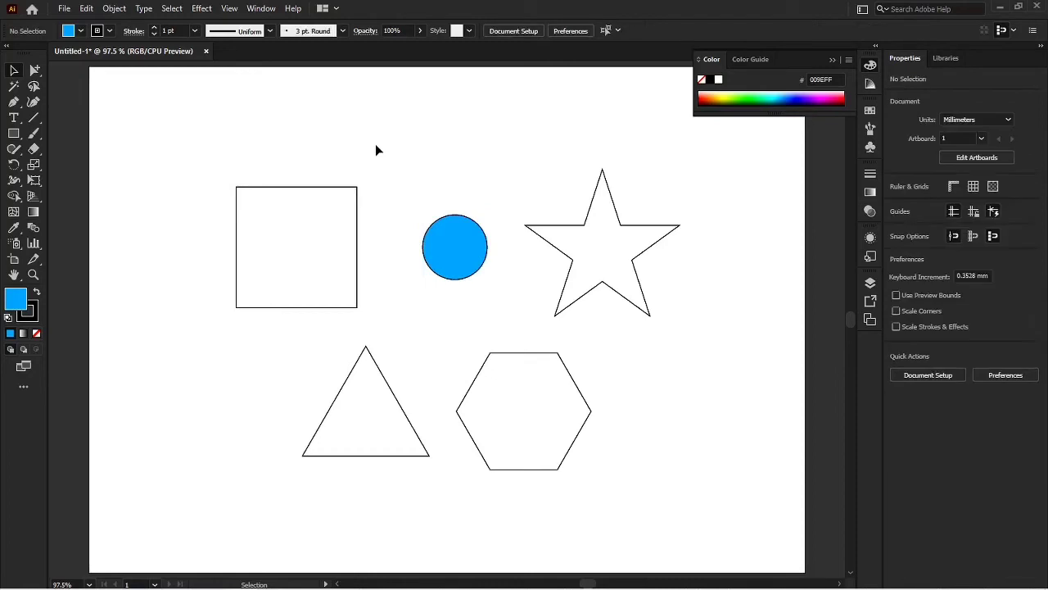
Check that the square and blue circle are still grouped by selecting the group through each shape, and deselect.
left_click(465, 250)
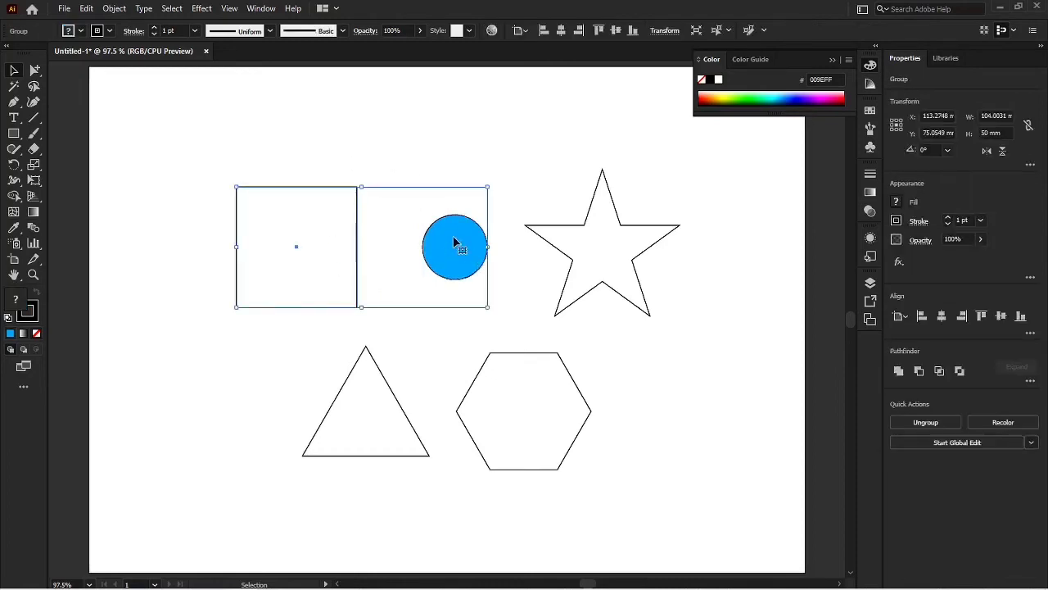
left_click(413, 164)
left_click(339, 218)
left_click(33, 73)
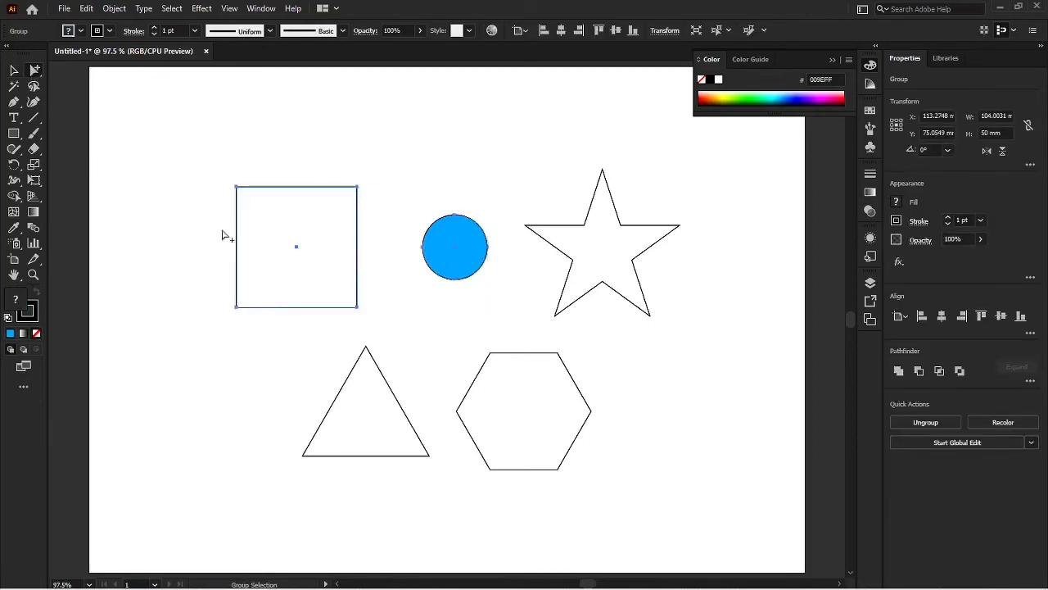
left_click(308, 162)
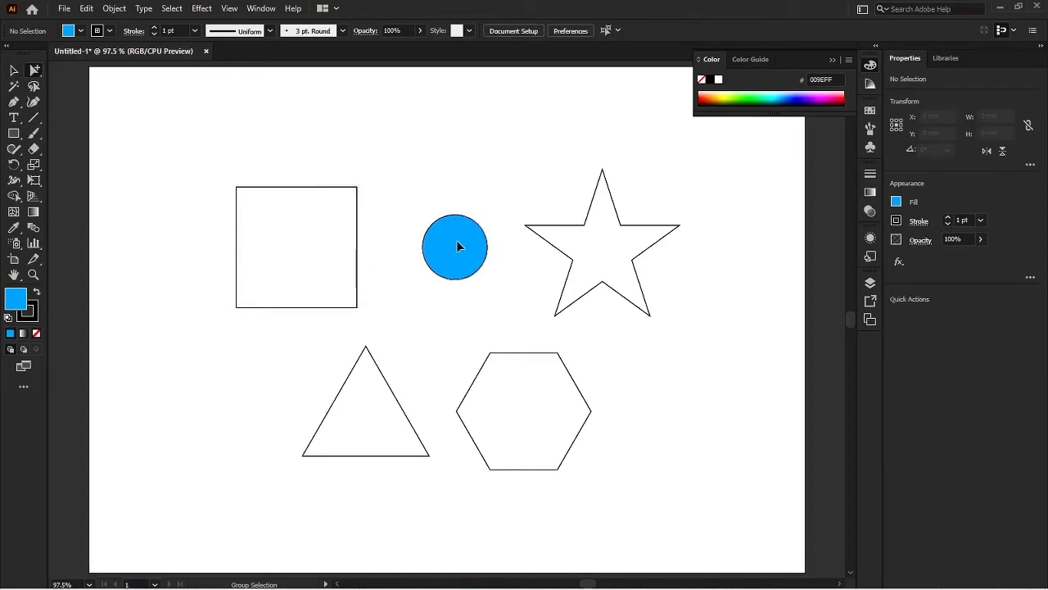
Enlarge only the grouped blue circle to about 57.1 mm around its centre, move it slightly toward the square, and deselect.
left_click(458, 247)
left_click(13, 71)
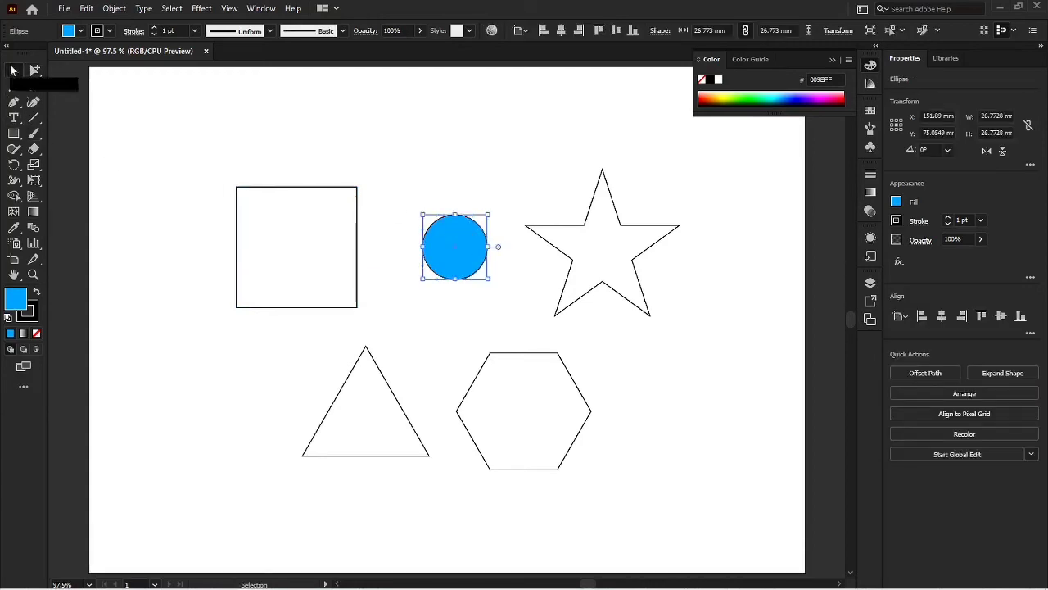
left_click_drag(489, 214, 525, 176)
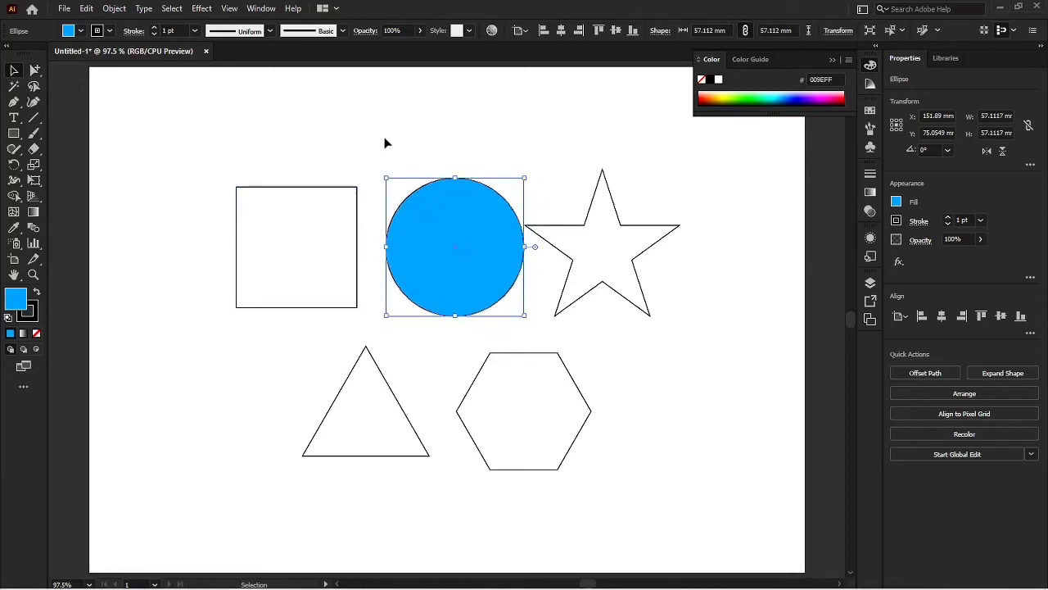
left_click_drag(464, 287, 455, 288)
left_click(408, 127)
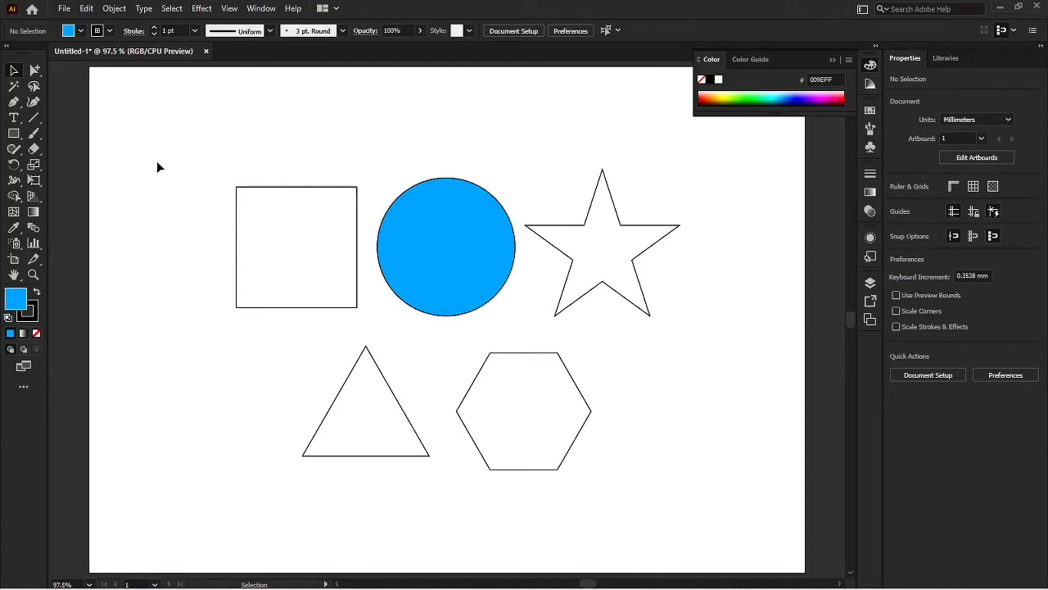
Group the existing square-and-circle group together with the star, and deselect.
left_click(296, 259)
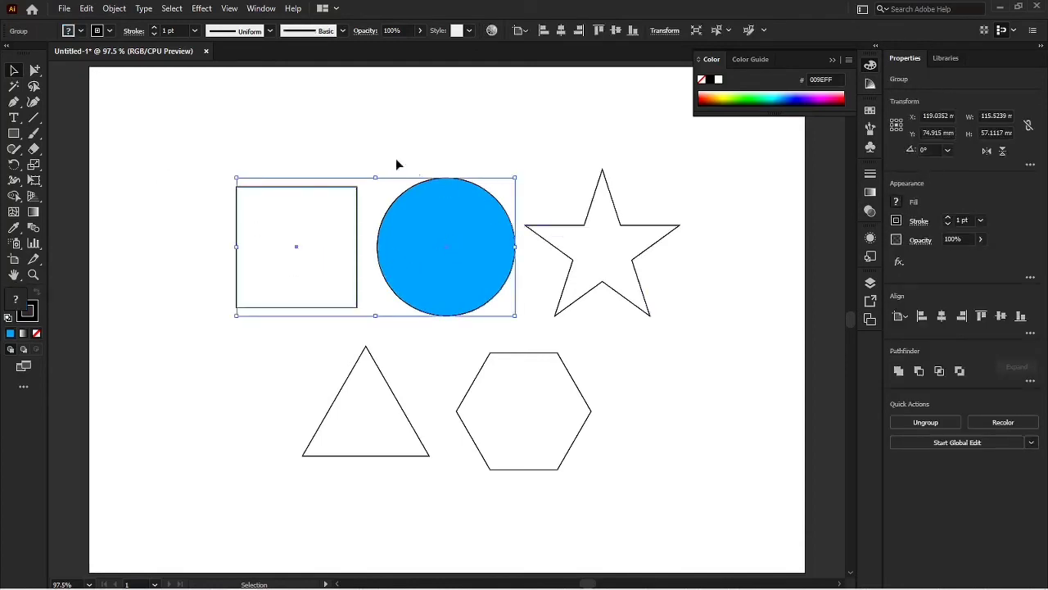
left_click_drag(390, 126, 474, 128)
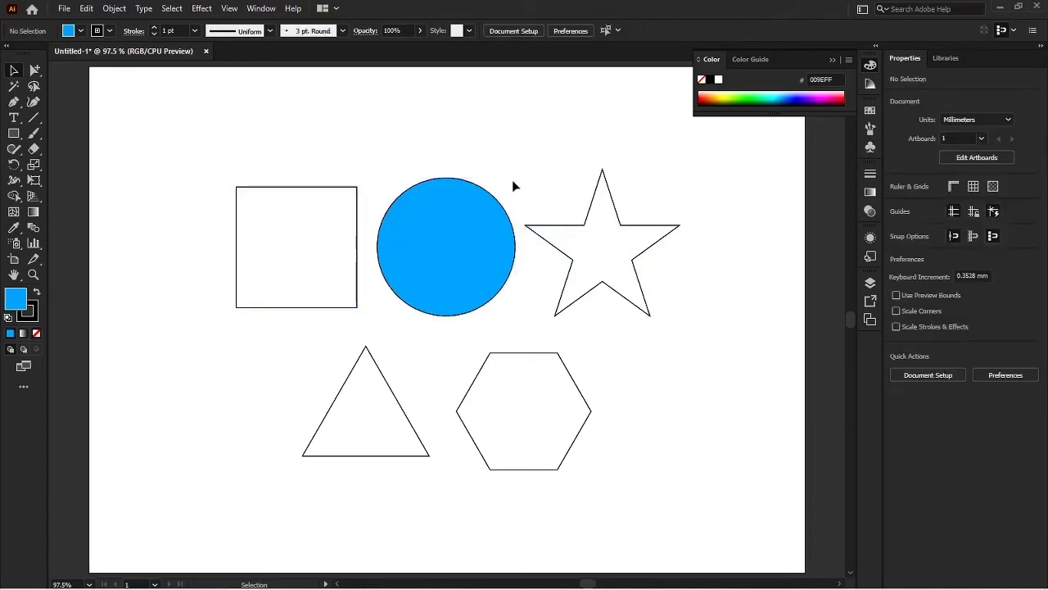
left_click(246, 245)
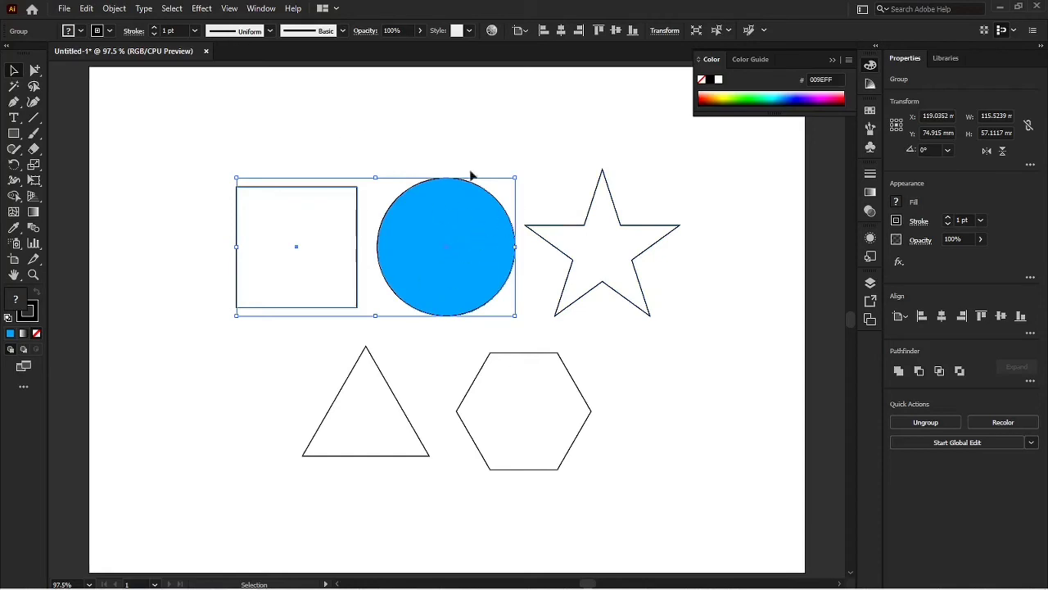
left_click_drag(374, 113, 640, 253)
right_click(455, 238)
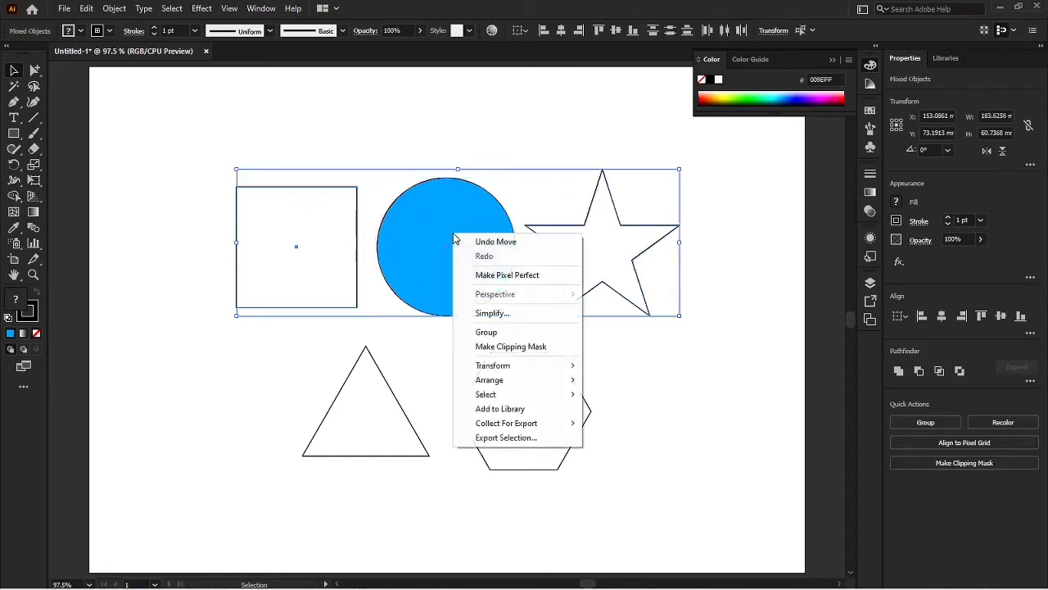
left_click(505, 332)
left_click(403, 112)
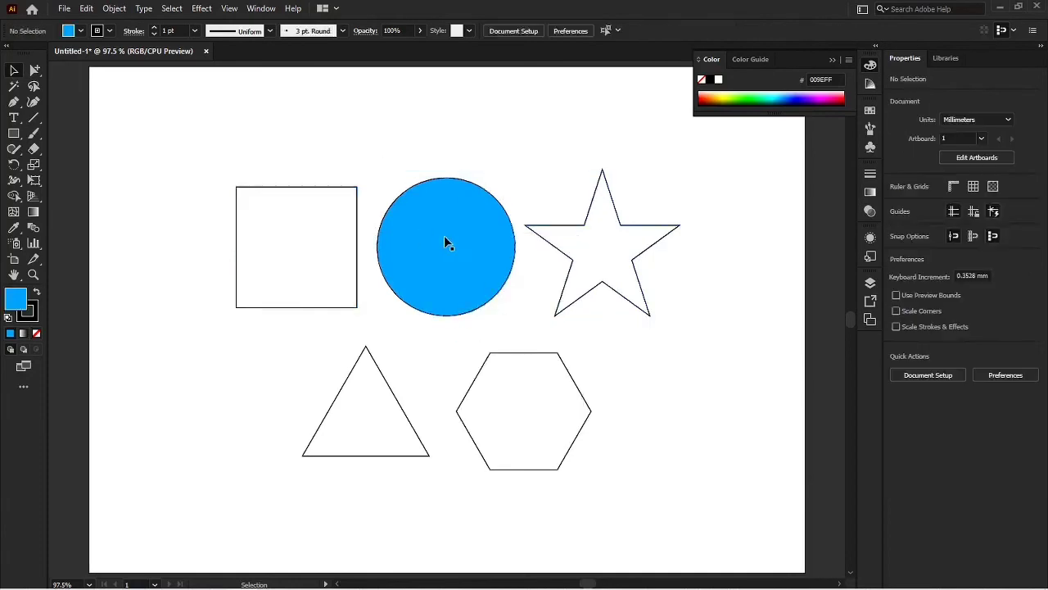
Add the triangle to the upper-row group's selection, group them together, and deselect.
left_click(447, 242)
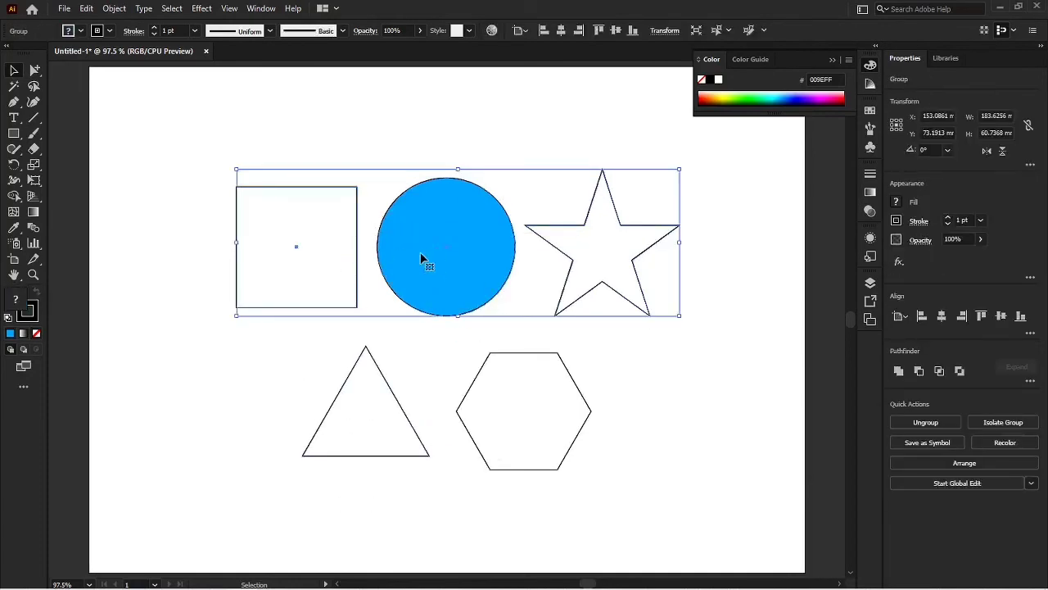
left_click(362, 413, "shift")
right_click(309, 348)
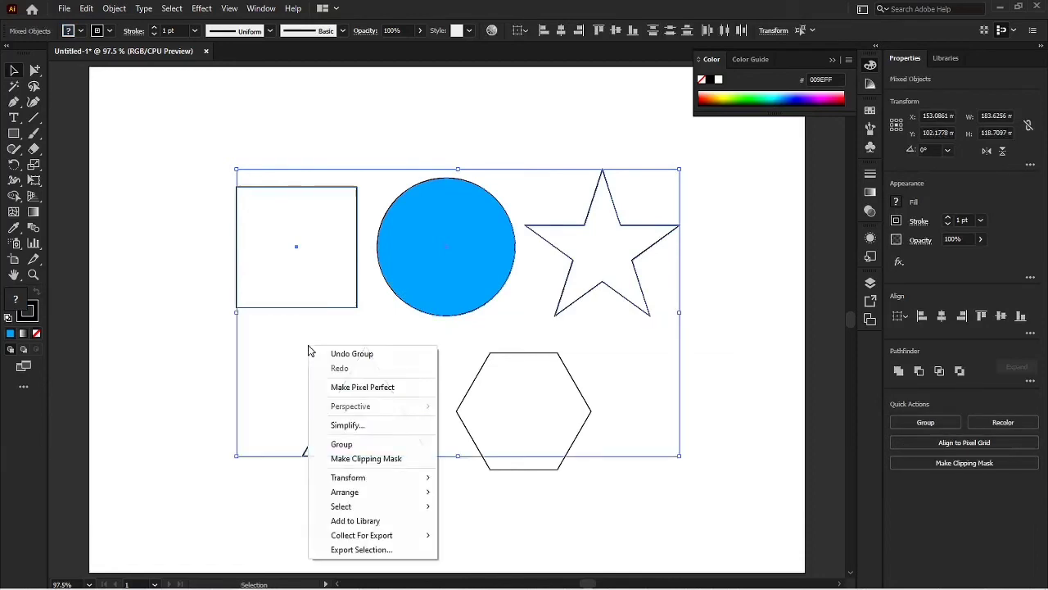
left_click(342, 444)
left_click(401, 513)
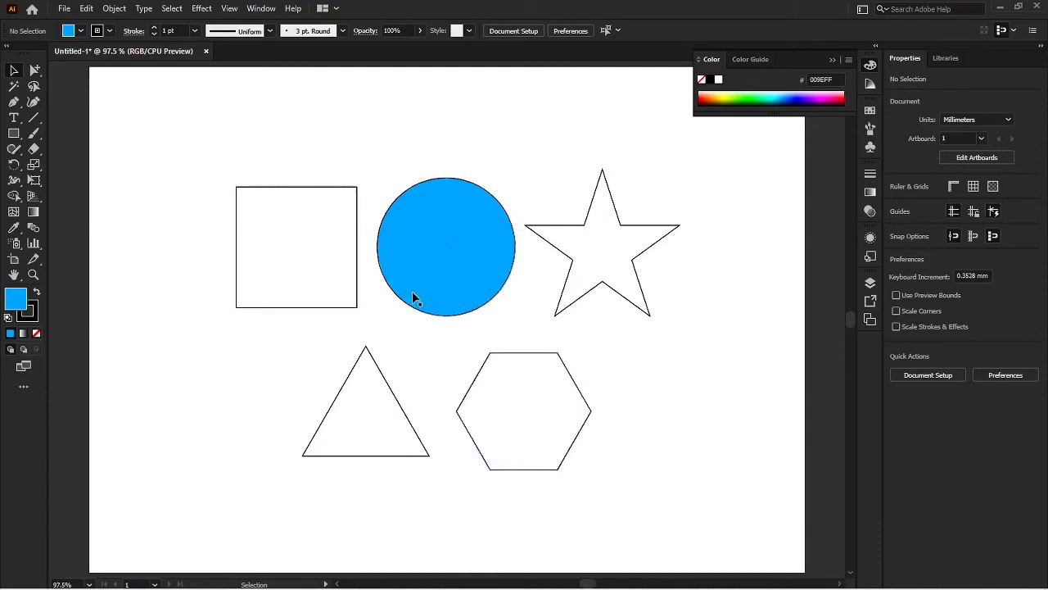
Group the four-shape group together with the hexagon, and deselect.
left_click(434, 267)
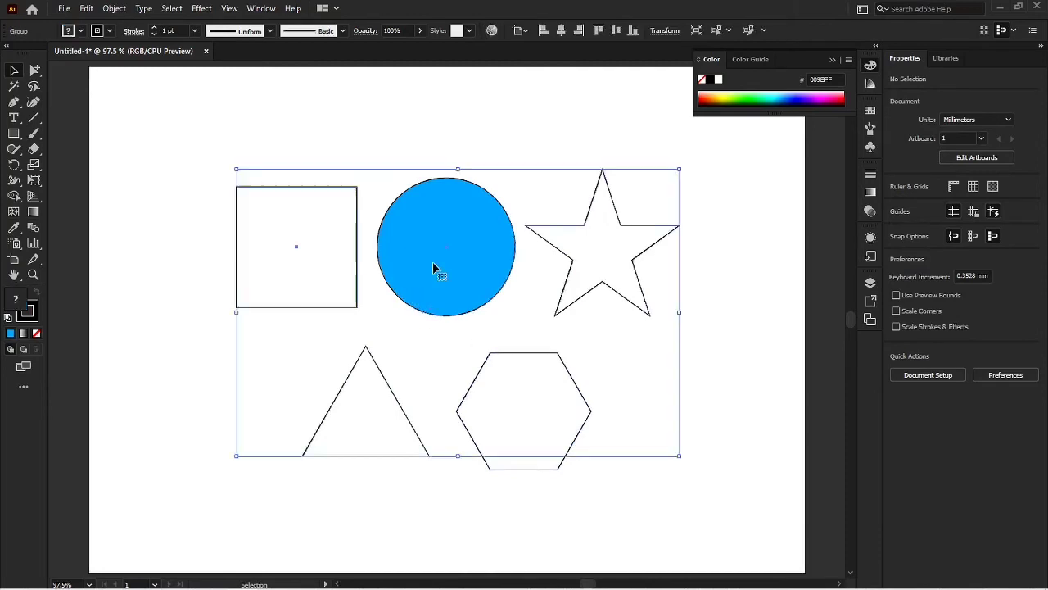
left_click(537, 471, "shift")
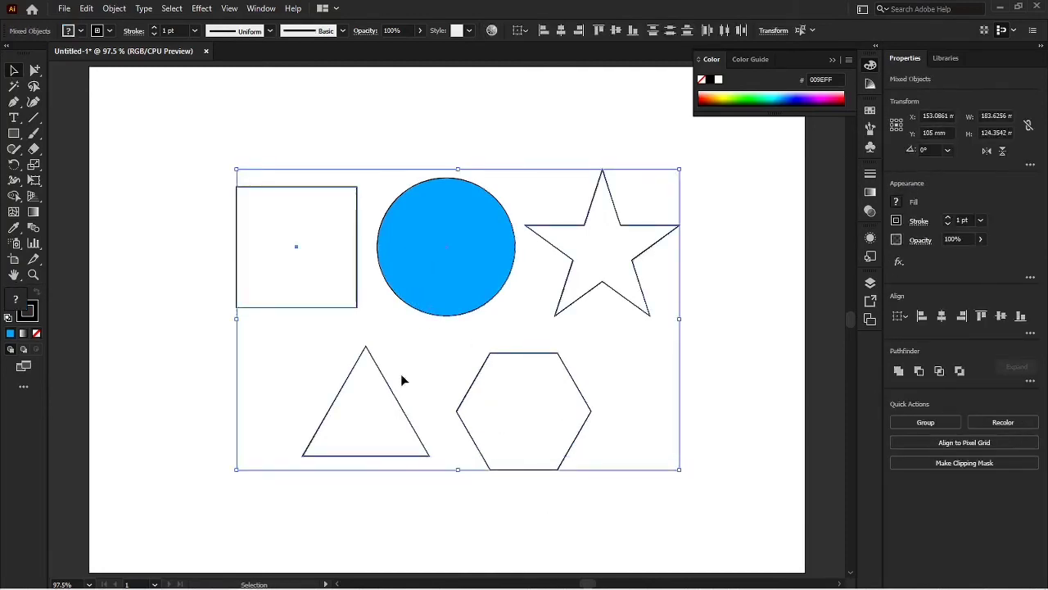
right_click(387, 308)
left_click(438, 404)
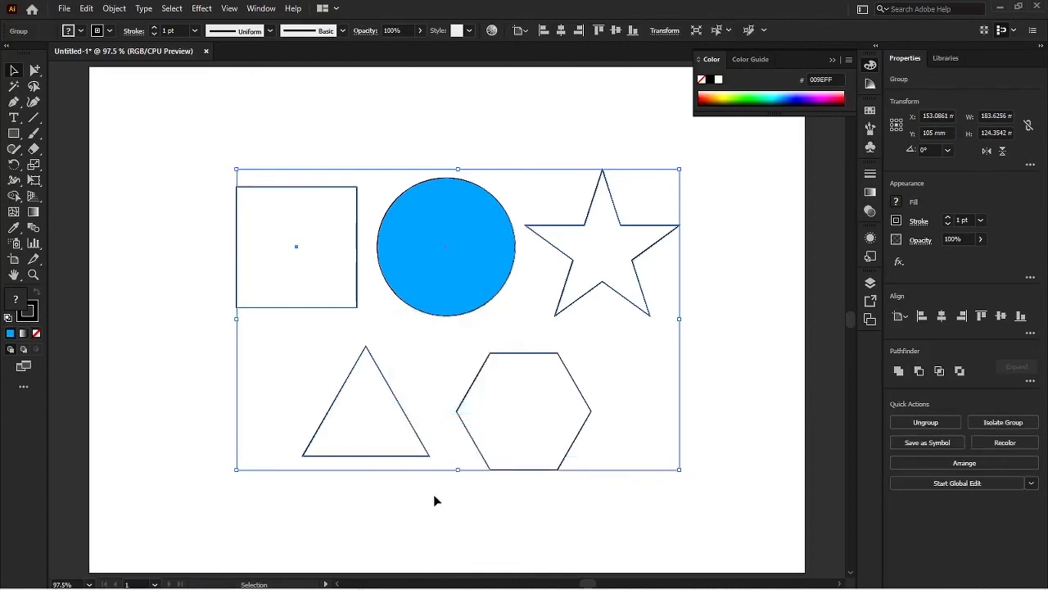
left_click(433, 493)
Move the whole five-shape group around the artboard, undo the last moves to leave it about 16 mm higher, and deselect.
left_click_drag(453, 295, 484, 225)
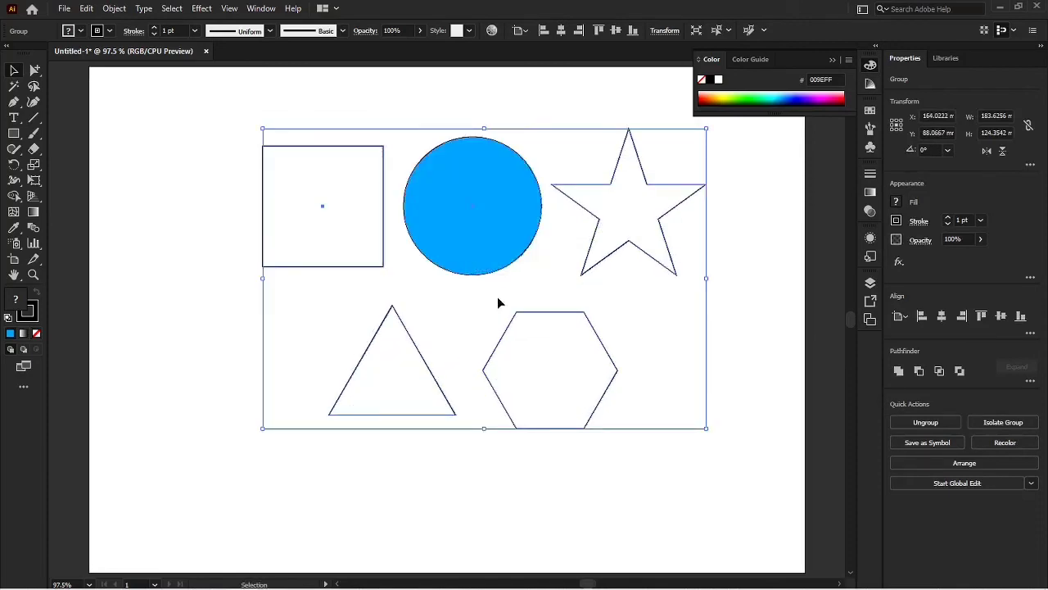
key("ctrl+z")
key("ctrl+z")
left_click(713, 328)
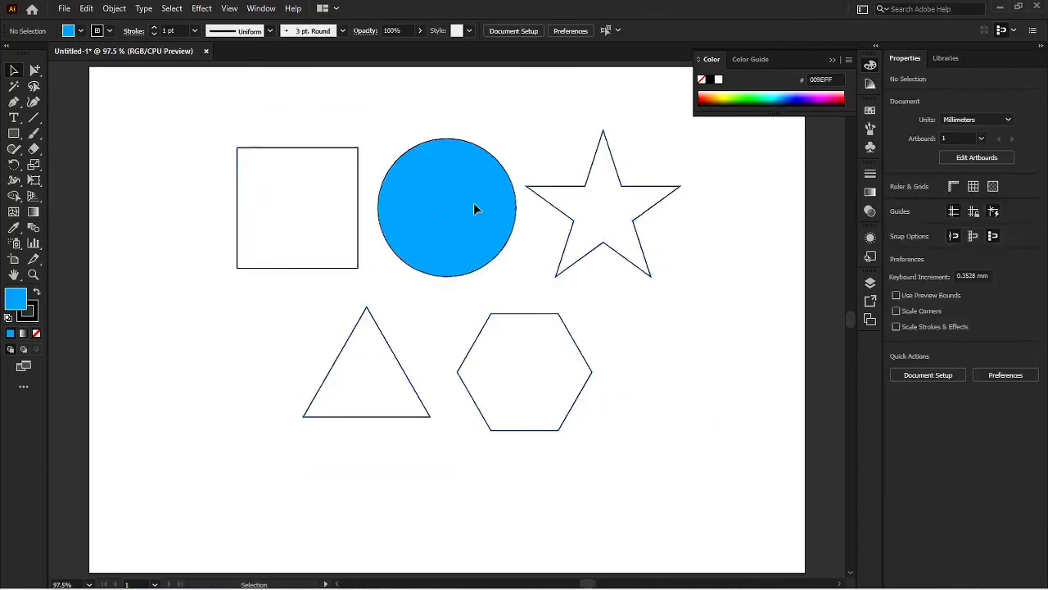
Try scaling down the whole five-shape group and rotating it about 20° clockwise, undo both changes, and deselect.
left_click(474, 203)
left_click_drag(680, 131, 681, 282)
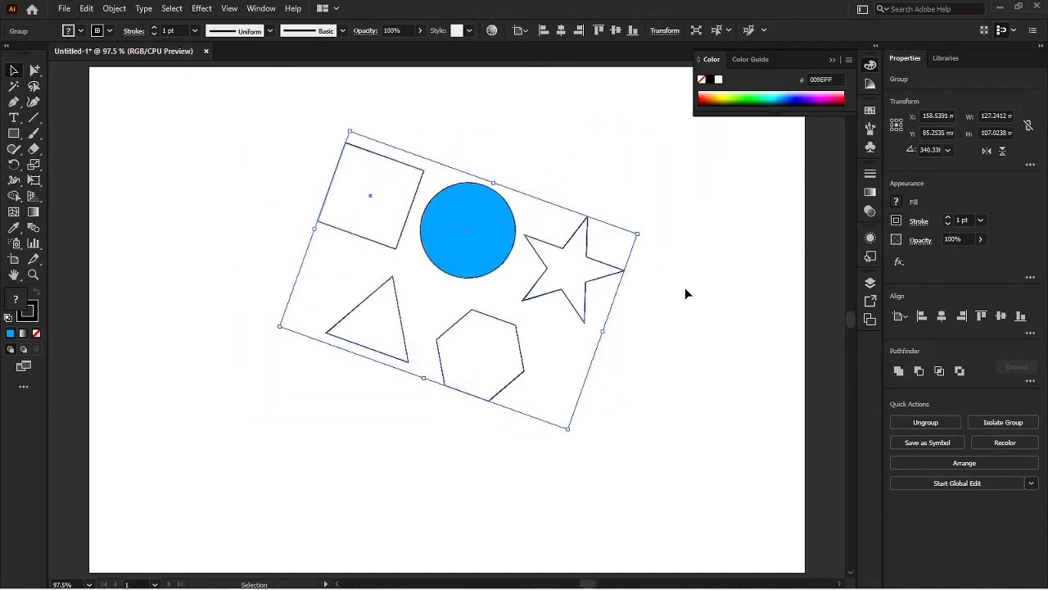
key("ctrl+z")
key("ctrl+z")
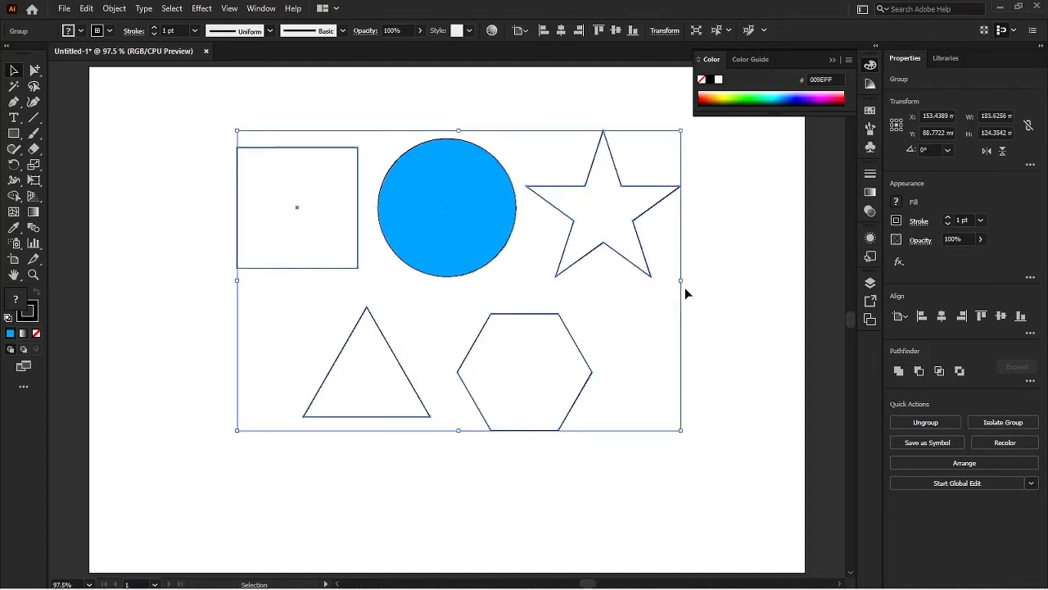
left_click(719, 264)
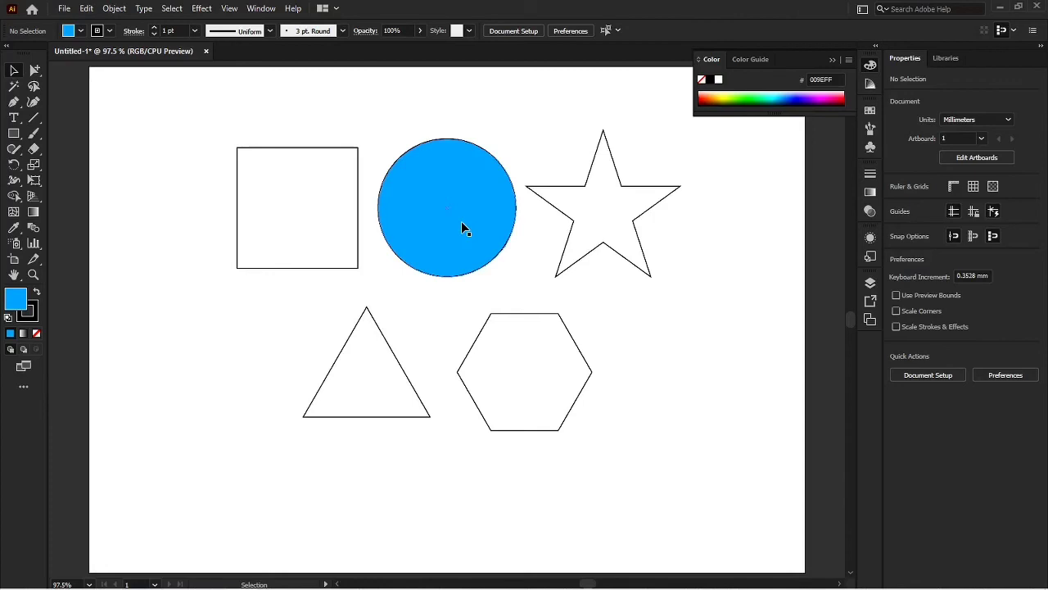
Ungroup the outermost group to release the hexagon, select the remaining four-shape group through the circle, and deselect.
left_click(461, 221)
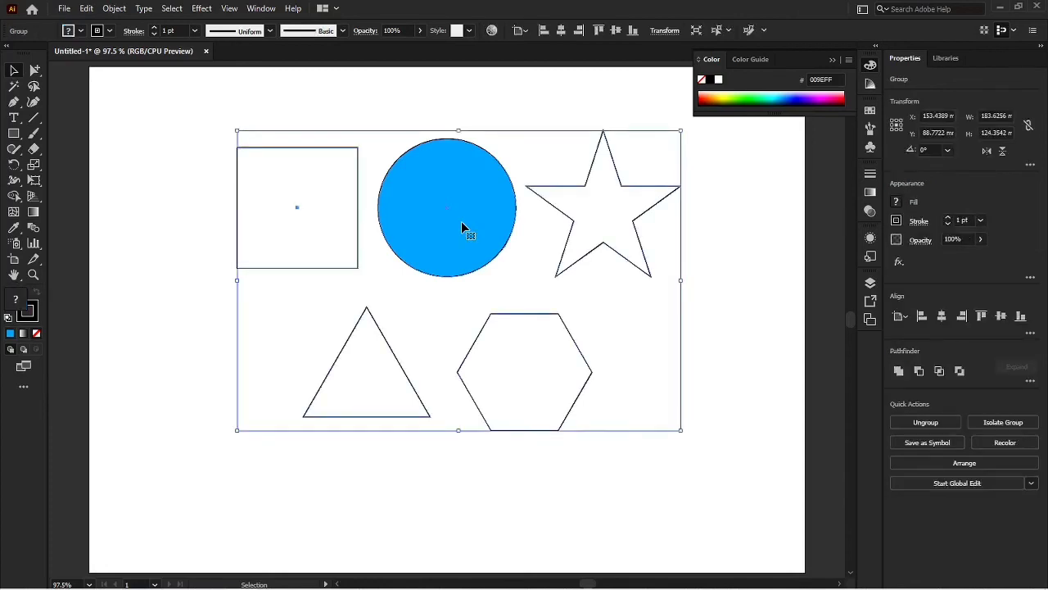
right_click(462, 222)
left_click(533, 331)
left_click(494, 226)
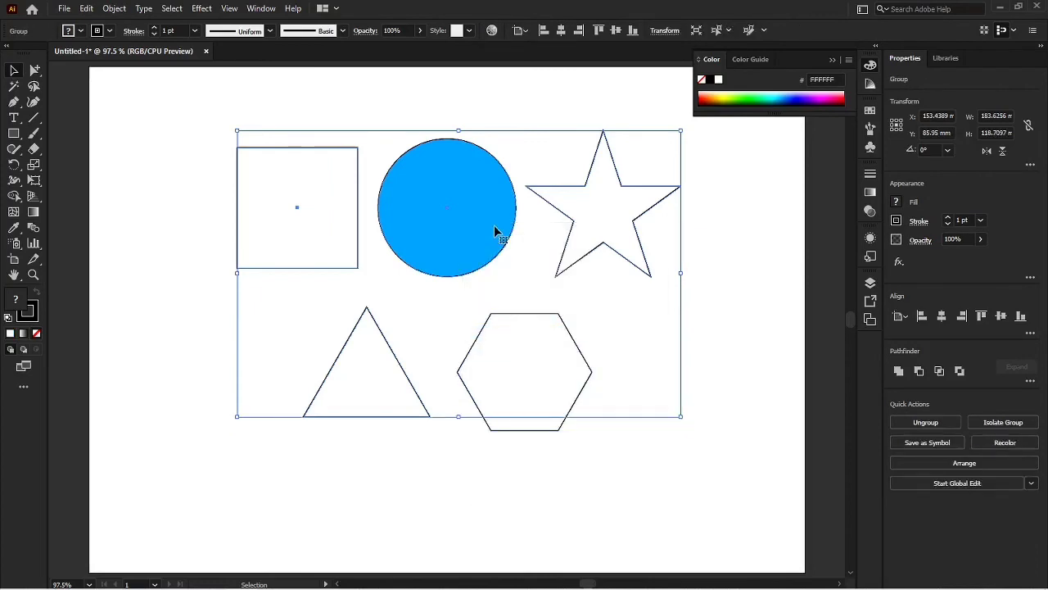
left_click(468, 412)
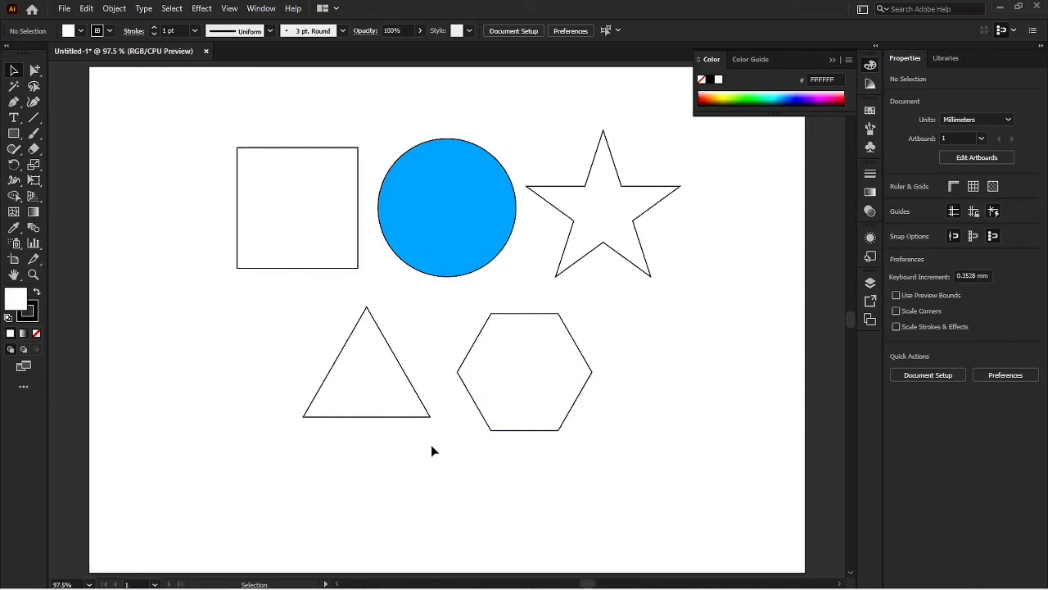
Ungroup the four-shape group to release the triangle from the square, circle and star, and deselect.
left_click(375, 385)
right_click(369, 340)
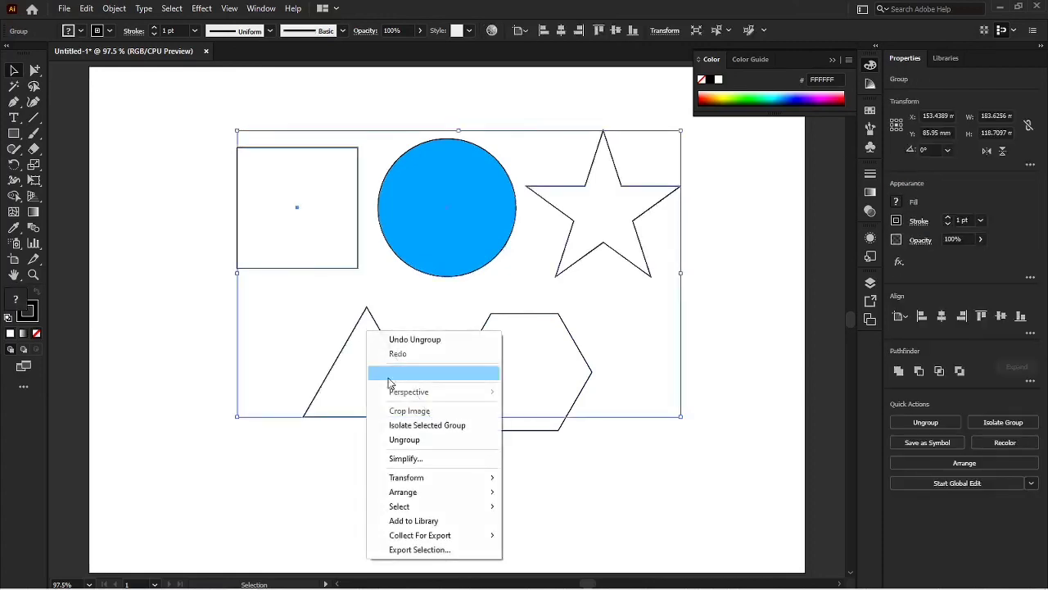
left_click(403, 439)
left_click(414, 494)
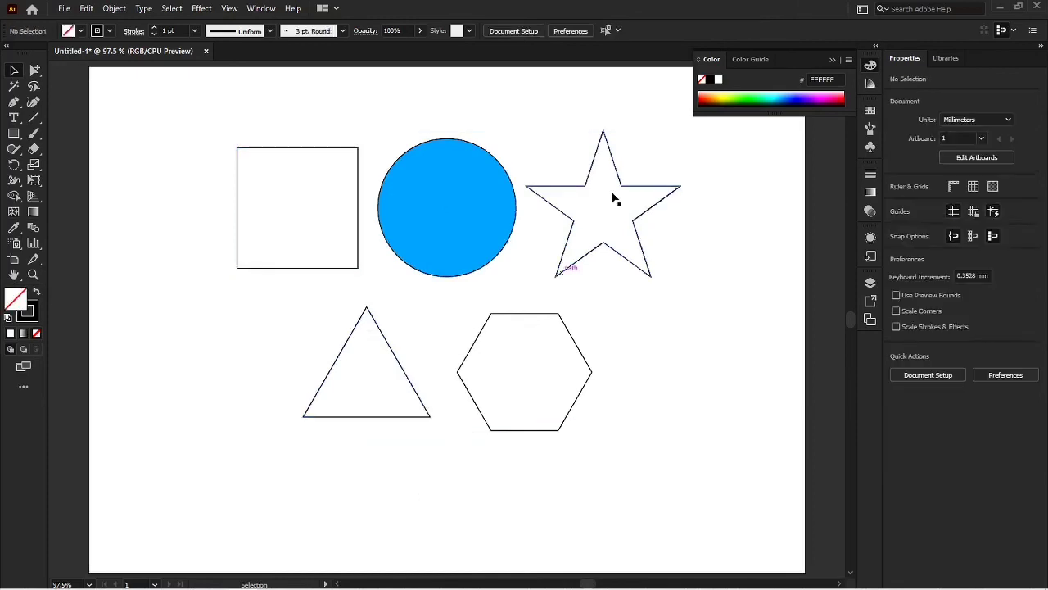
Ungroup the group of square, circle and star to release the star, and deselect.
left_click(438, 214)
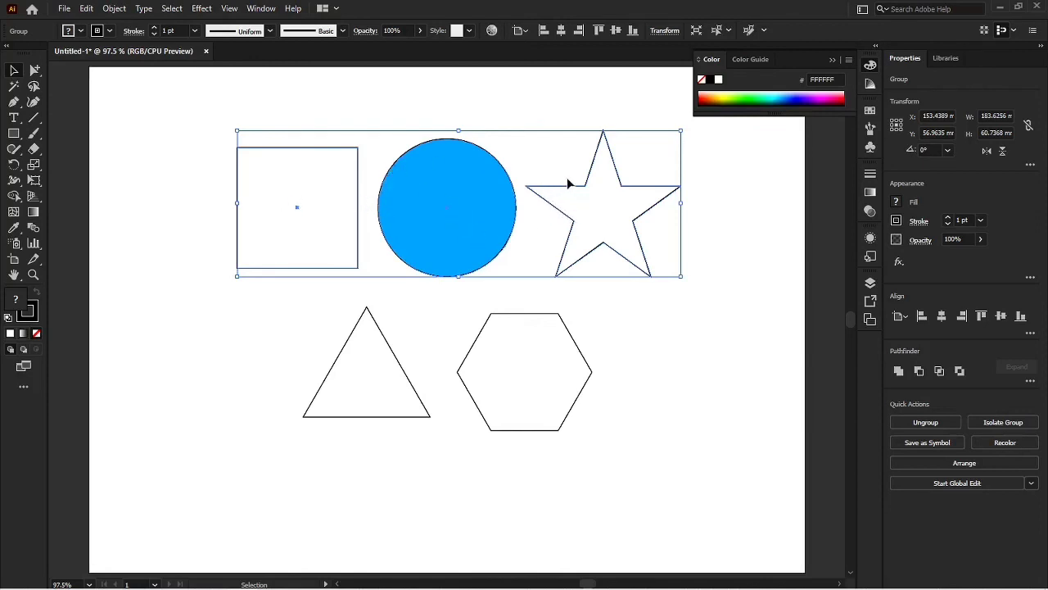
right_click(543, 185)
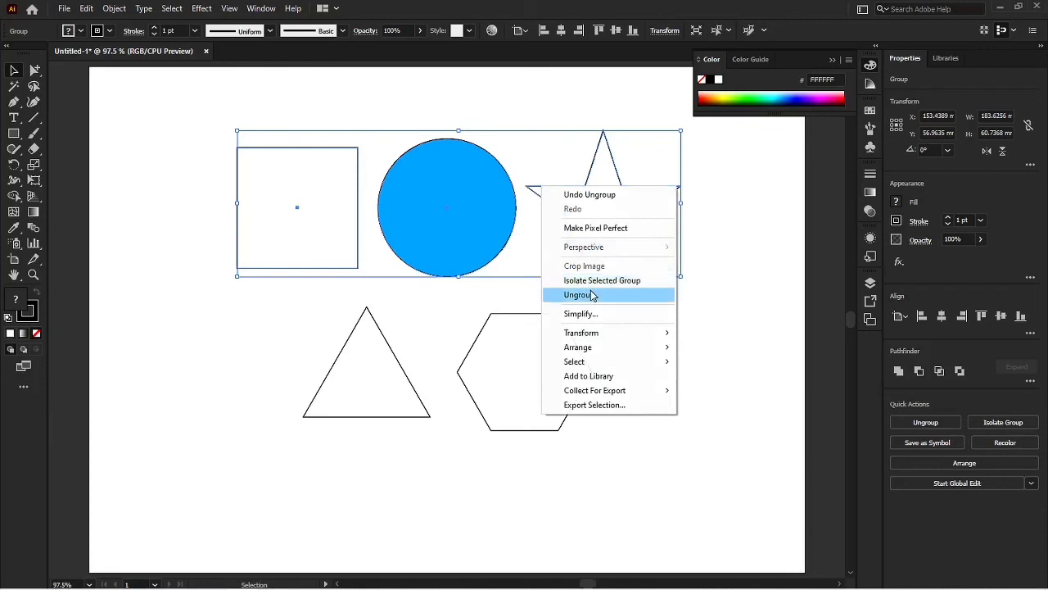
left_click(592, 295)
left_click(639, 322)
Ungroup the remaining square and circle pair, check that the circle can be selected on its own, and deselect.
left_click(499, 204)
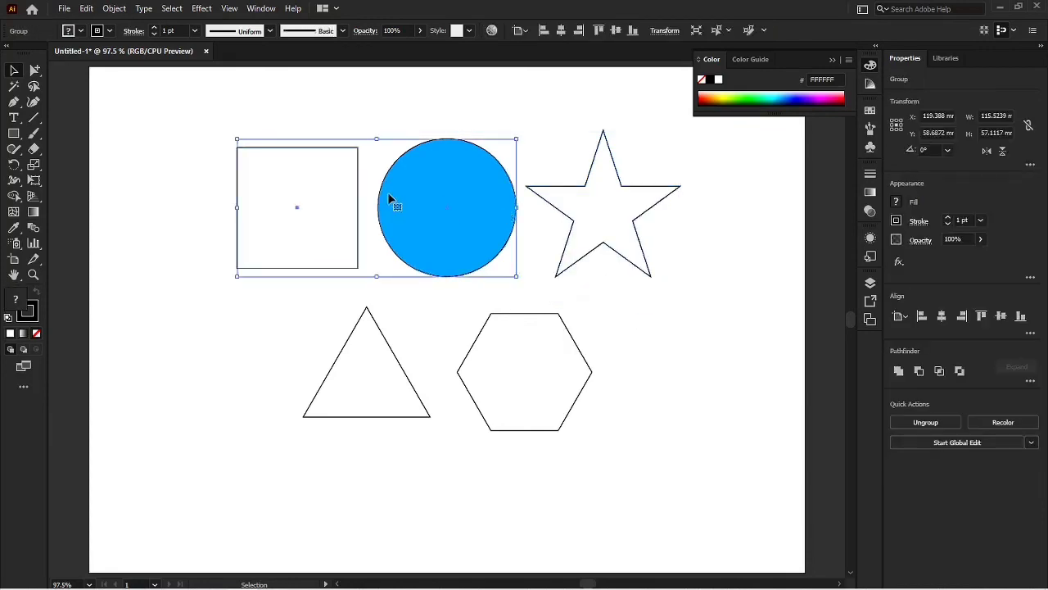
right_click(280, 172)
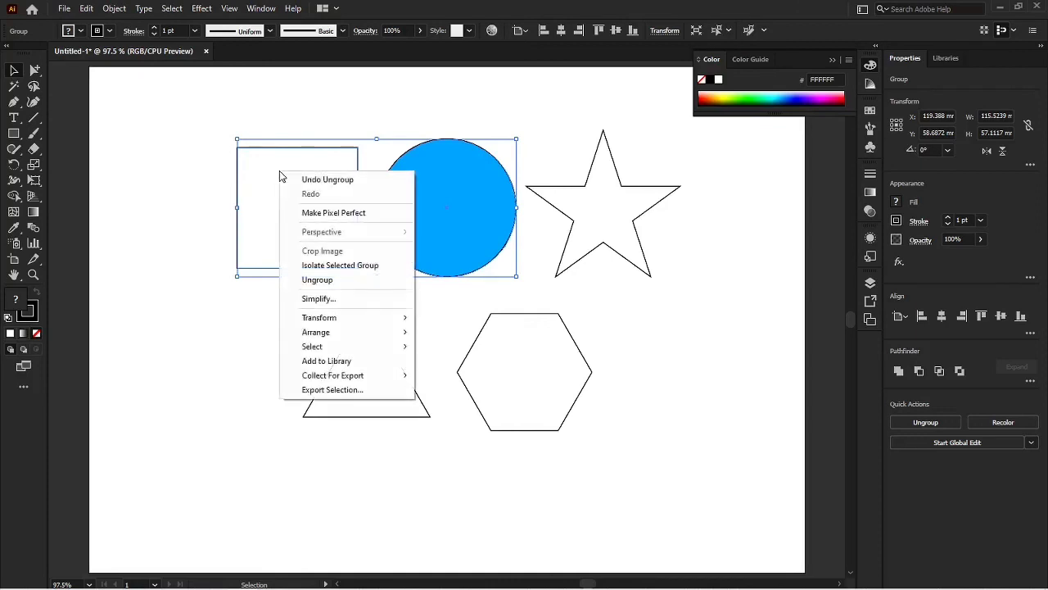
left_click(325, 281)
left_click(235, 342)
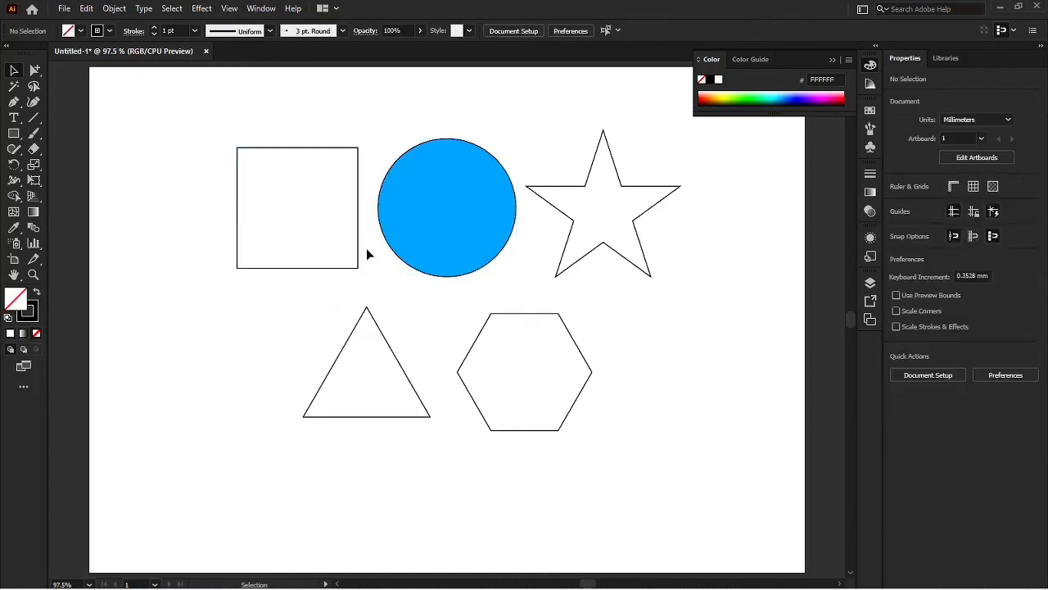
left_click(434, 212)
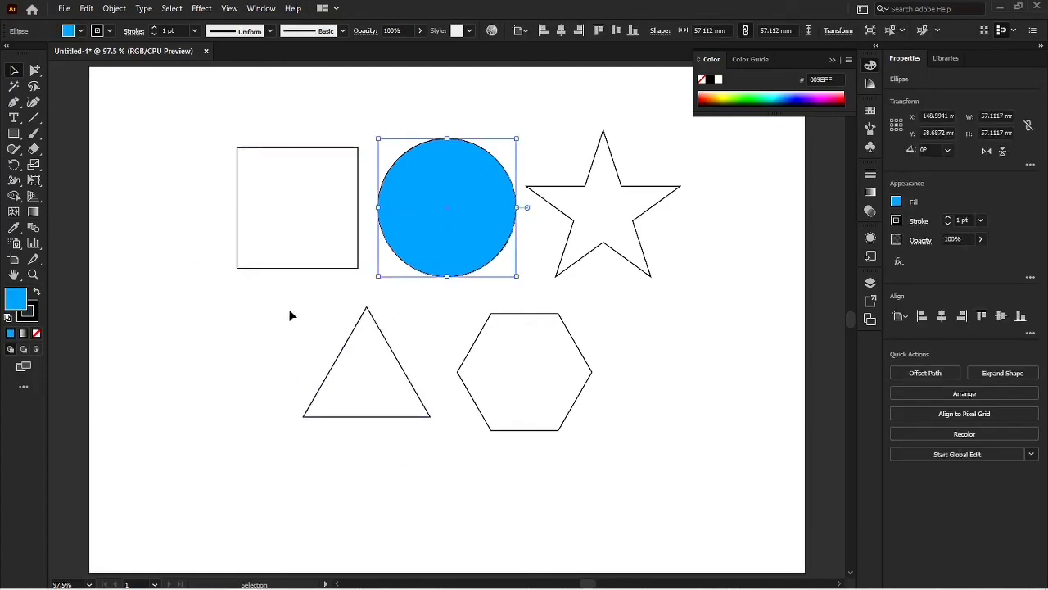
left_click(269, 325)
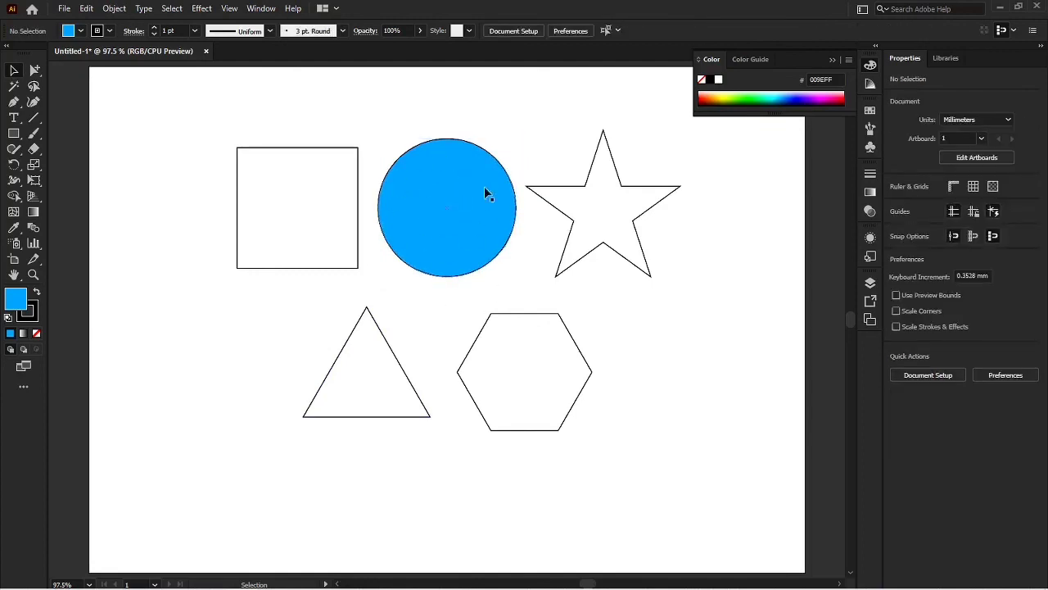
Change the circle's fill colour to black (000000) and deselect it.
left_click(412, 186)
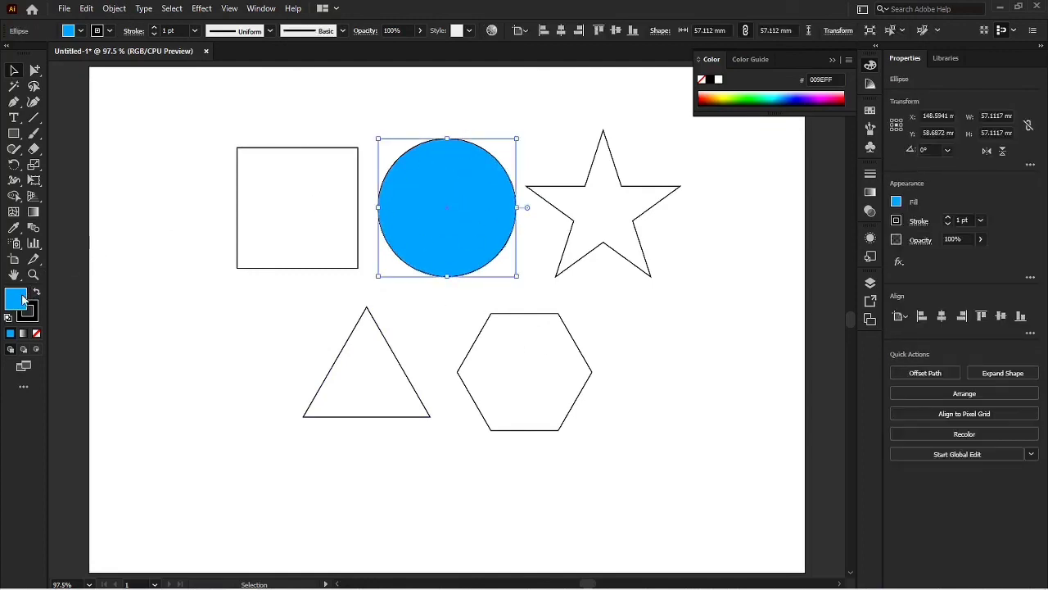
double_click(22, 299)
left_click_drag(503, 233, 489, 178)
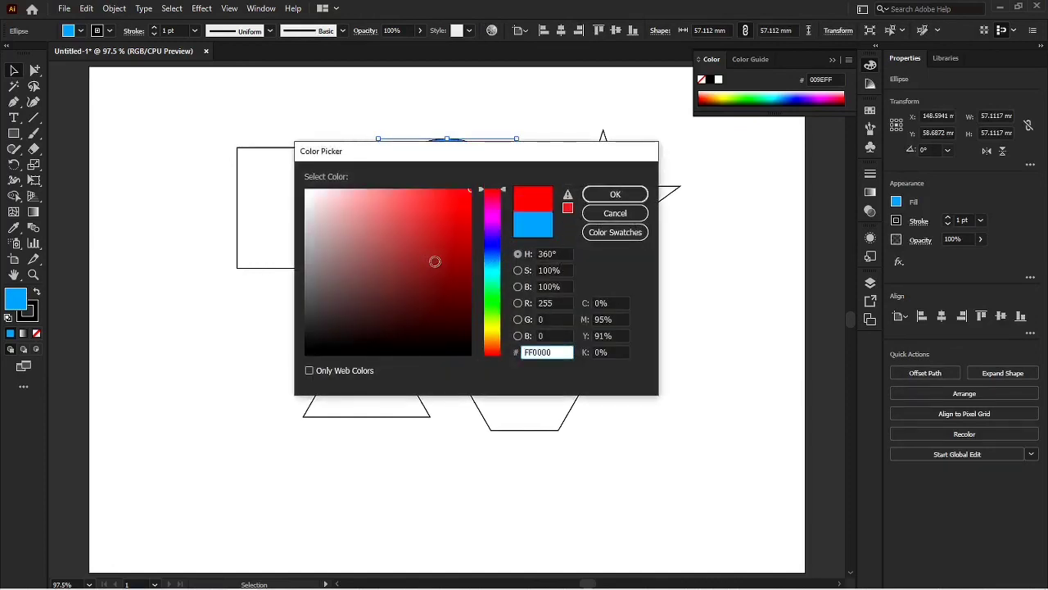
left_click(459, 262)
left_click_drag(444, 332, 465, 357)
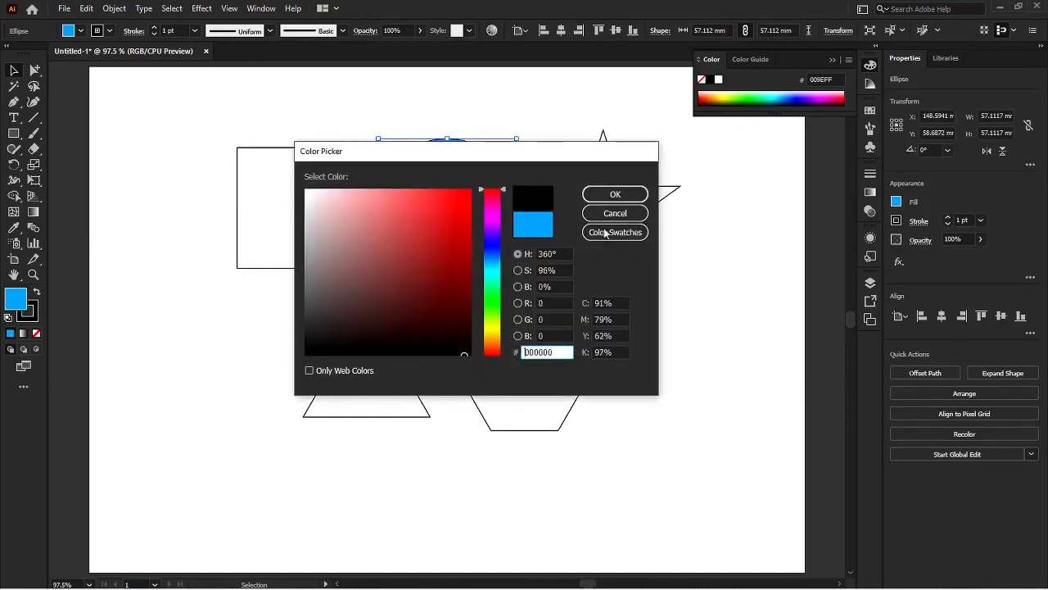
left_click(616, 194)
left_click(670, 319)
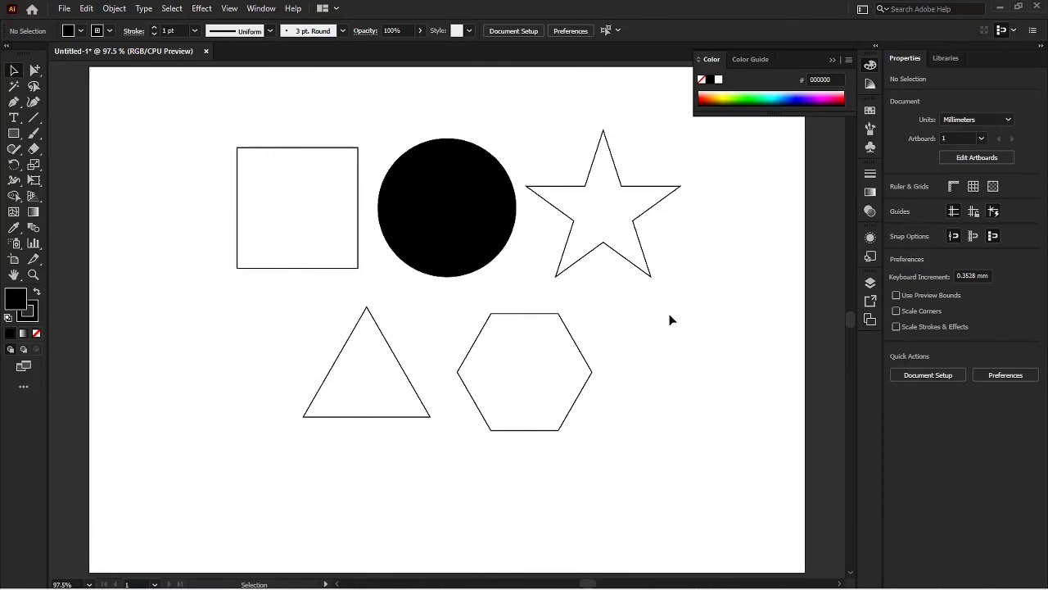